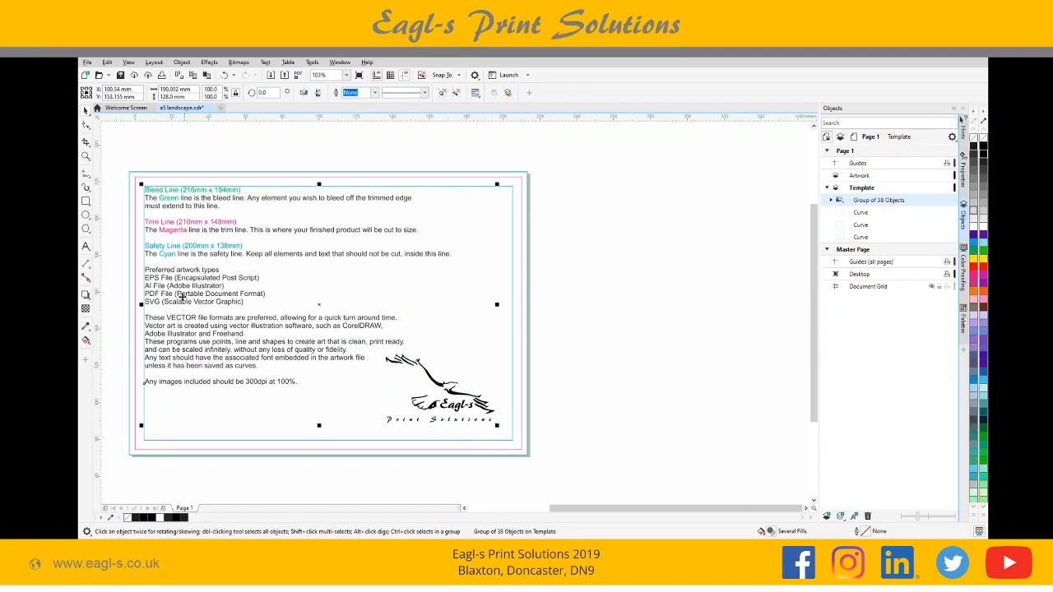
# - Move the grouped template instructions and logo off the page onto the empty pasteboard beside it
pyautogui.moveTo(174, 207); pyautogui.dragTo(165, 201)
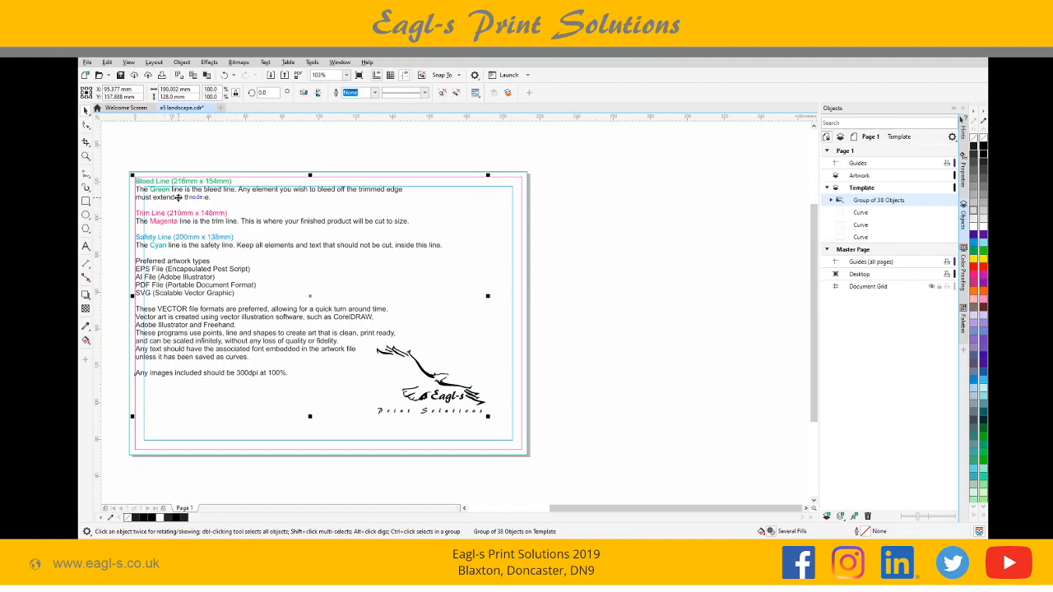
pyautogui.moveTo(177, 197); pyautogui.dragTo(190, 212)
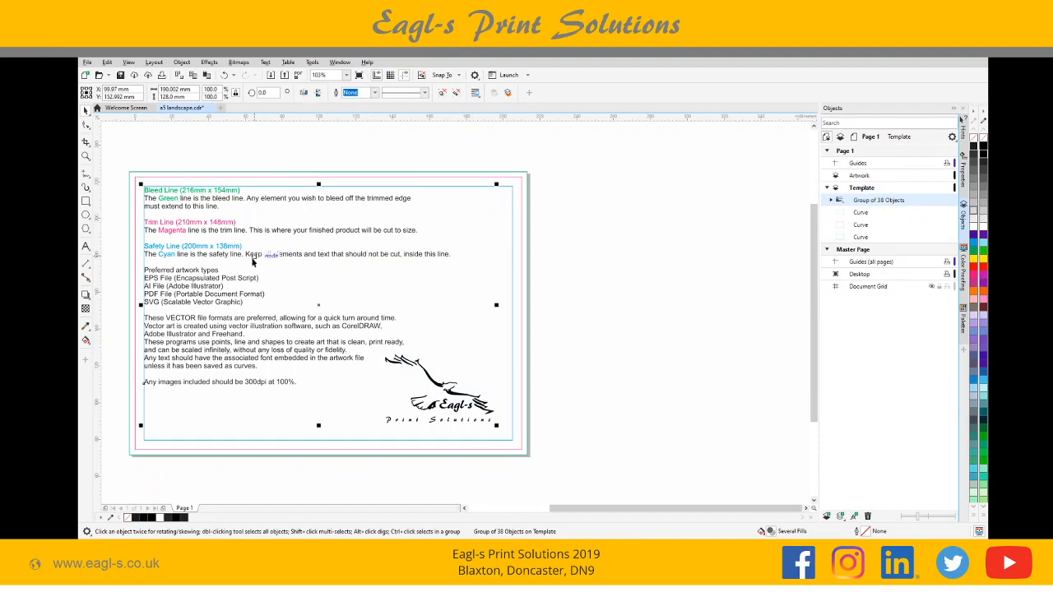
pyautogui.moveTo(235, 256); pyautogui.dragTo(696, 260)
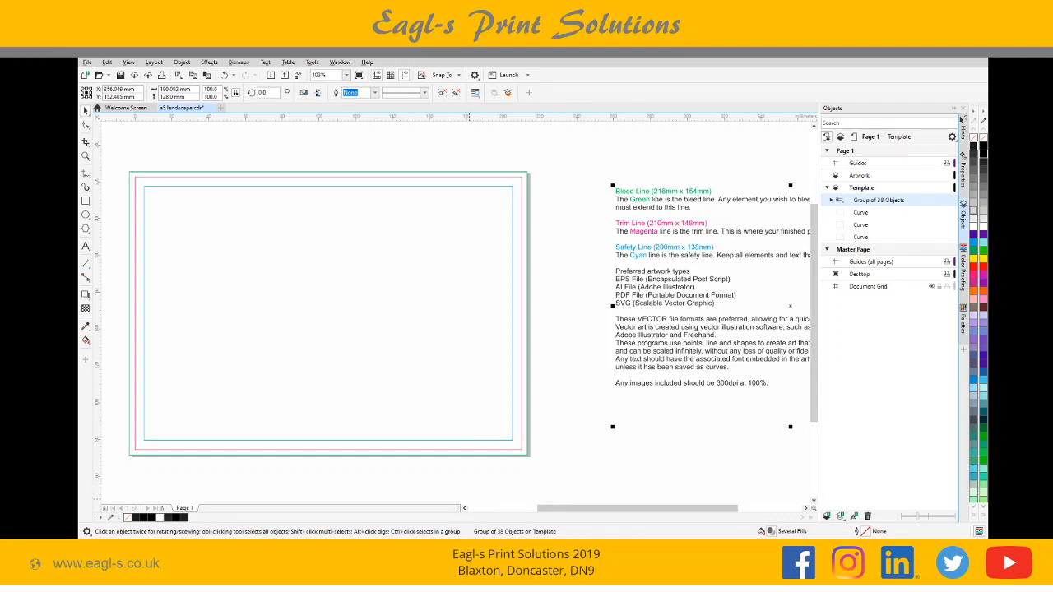
# - Switch to Chrome and copy the off-road buggy photo from the open Facebook page
pyautogui.moveTo(379, 548)
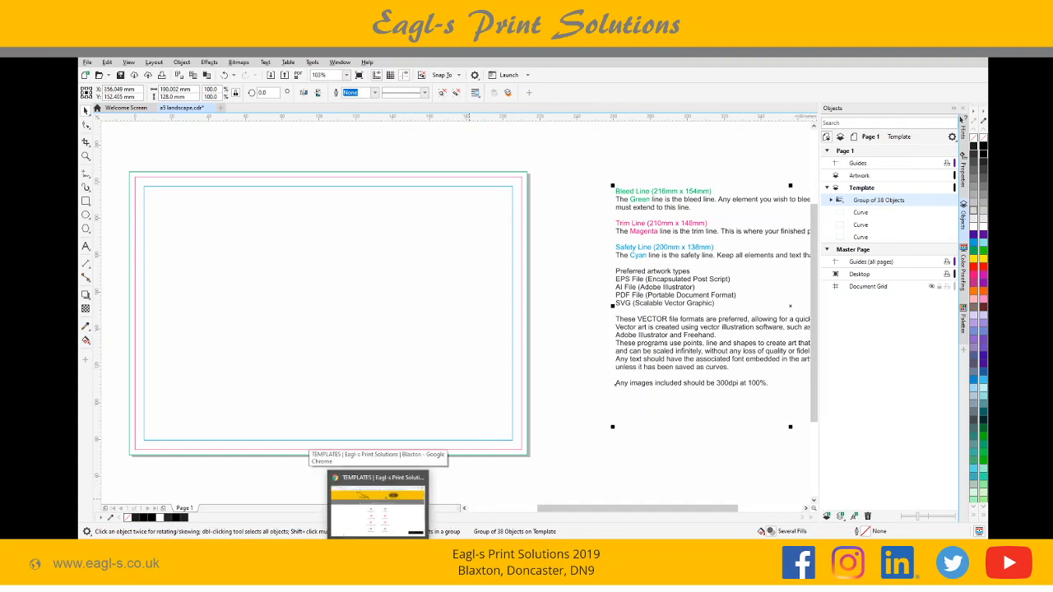
pyautogui.click(379, 503)
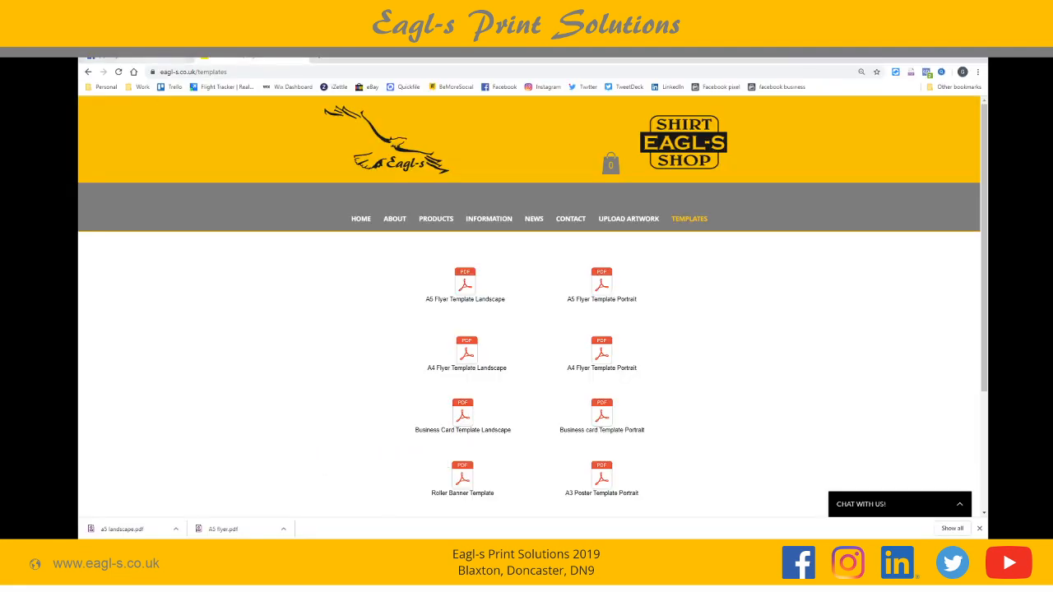
pyautogui.click(138, 59)
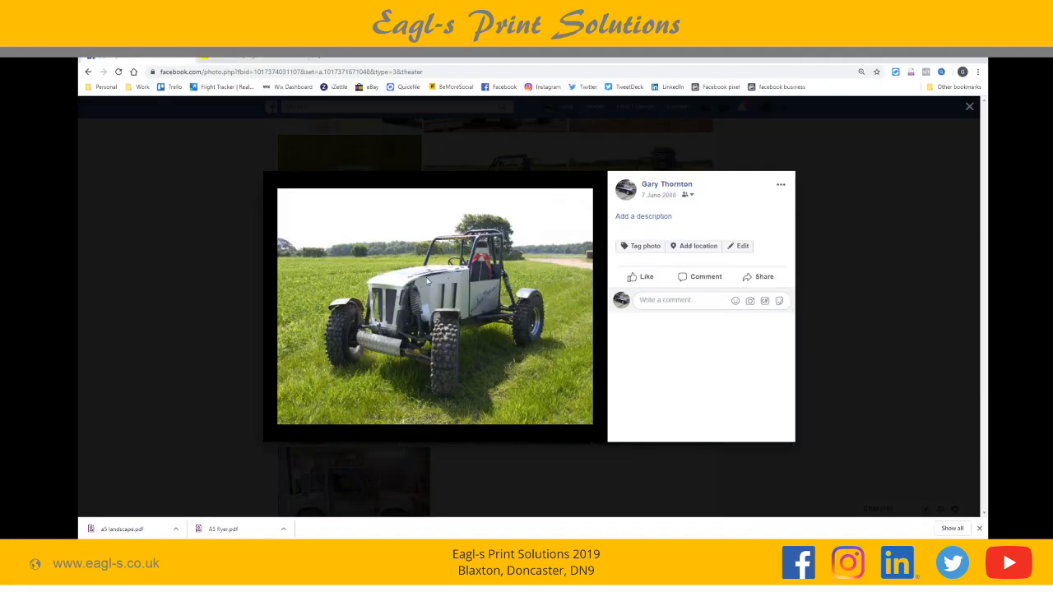
pyautogui.moveTo(431, 281)
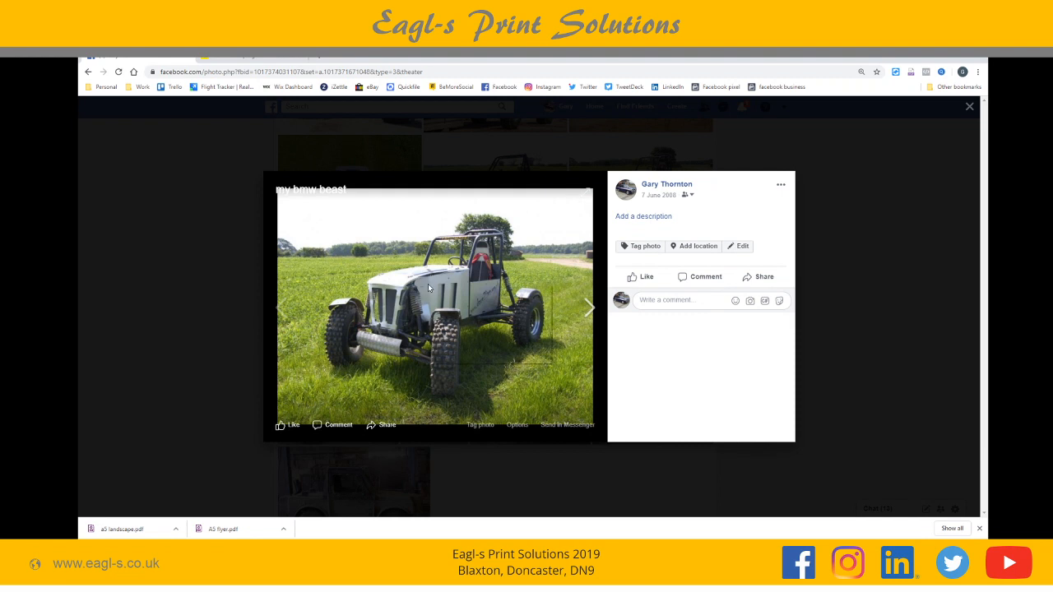
pyautogui.rightClick(428, 289)
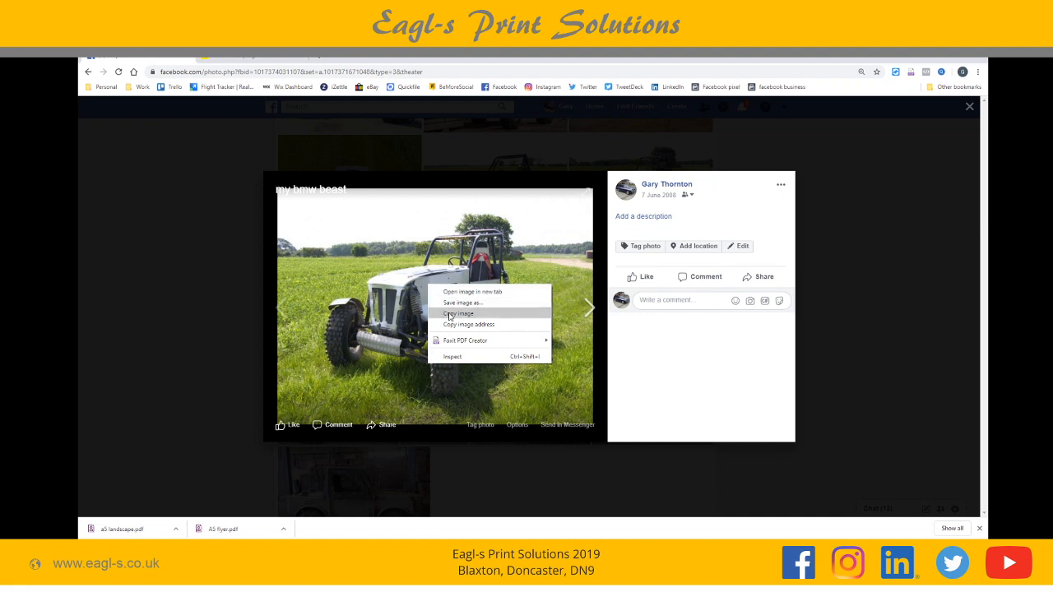
pyautogui.click(457, 313)
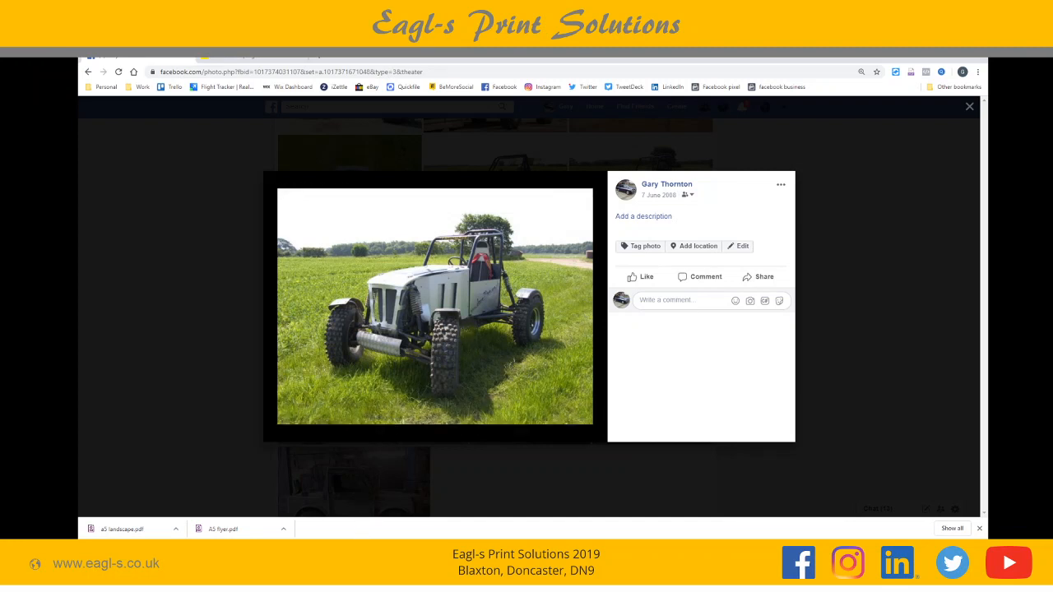
# - Switch back to CorelDRAW and paste the copied buggy photo onto the flyer page
pyautogui.click(401, 547)
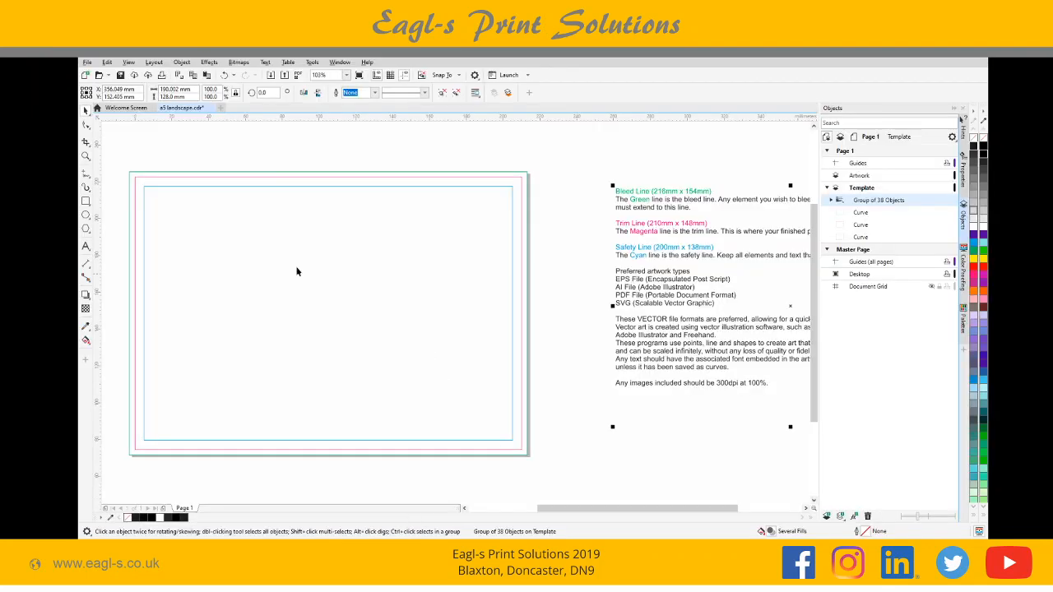
pyautogui.click(245, 275)
pyautogui.rightClick(245, 273)
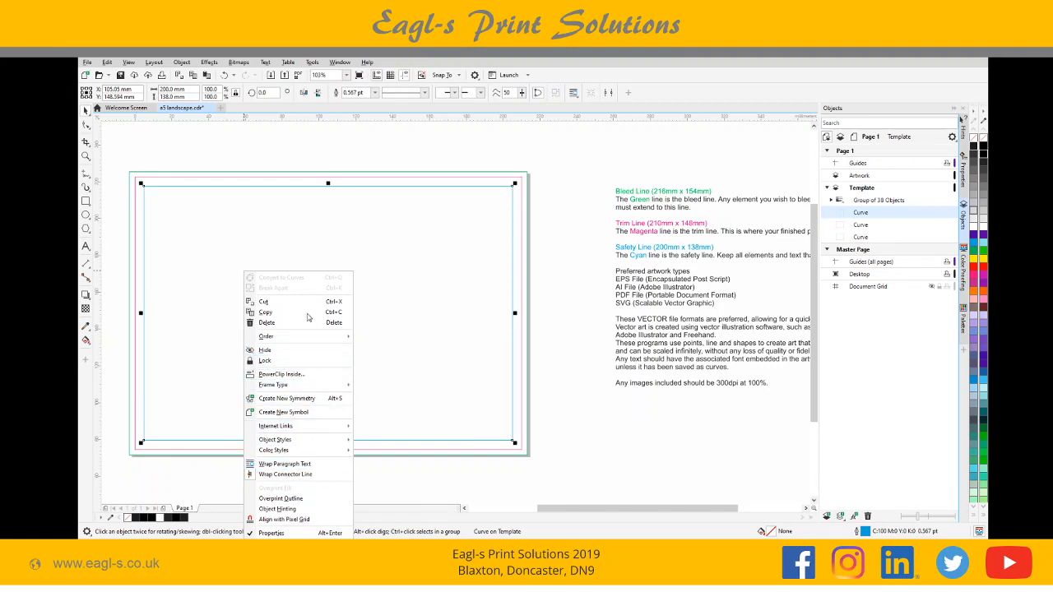
pyautogui.click(546, 282)
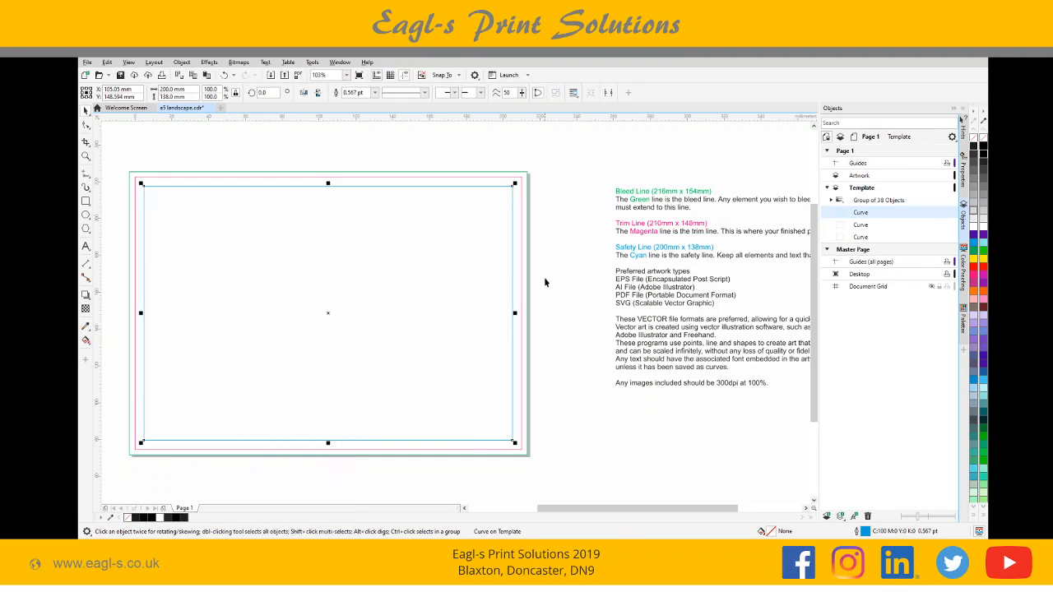
pyautogui.rightClick(549, 280)
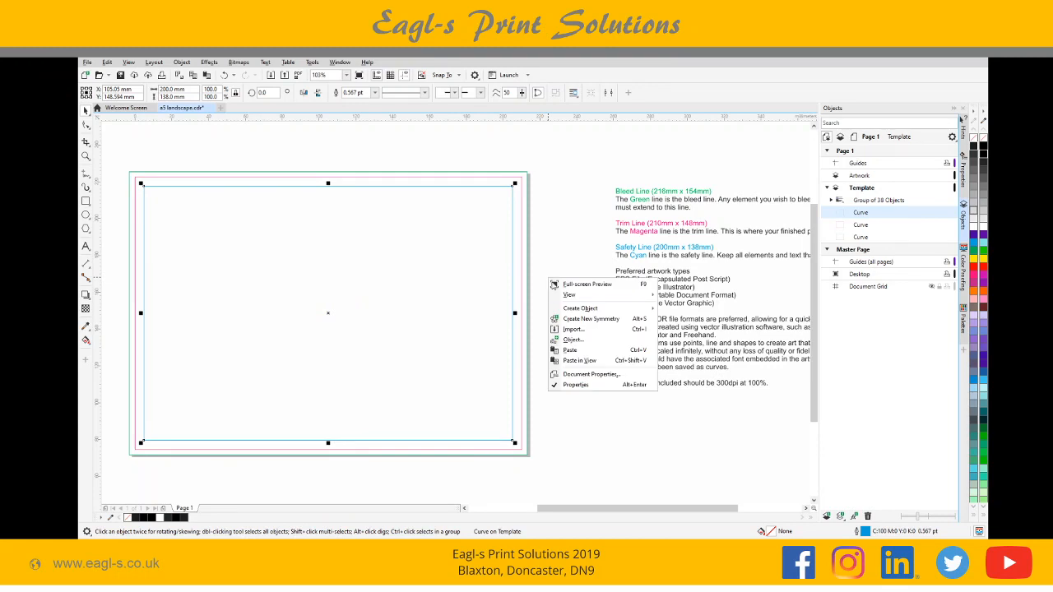
pyautogui.click(566, 350)
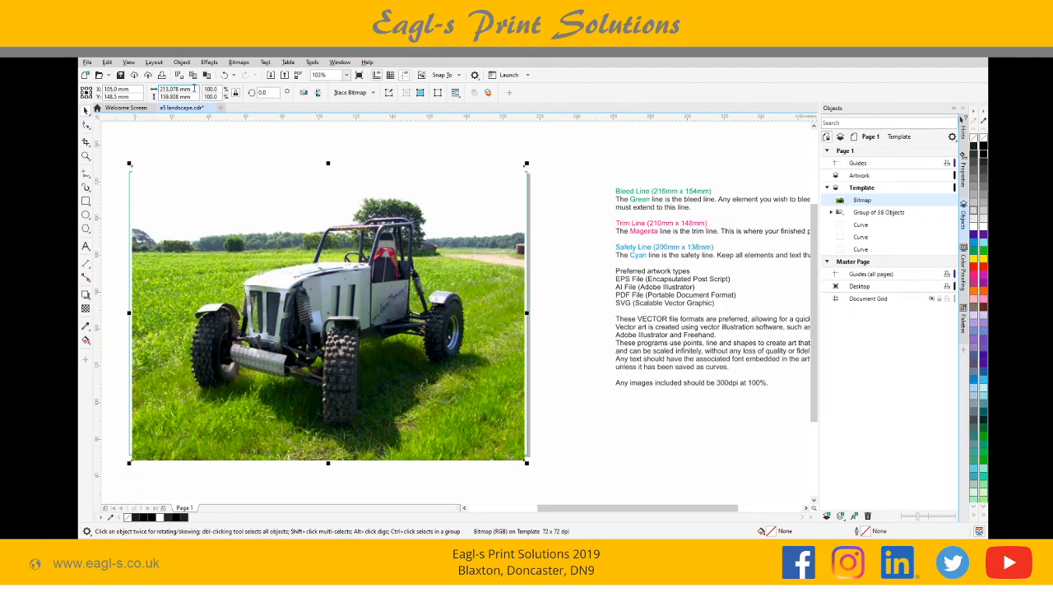
# - Set the pasted photo's width to 216 mm, keeping its proportions
pyautogui.moveTo(194, 90); pyautogui.dragTo(161, 91)
pyautogui.write('216')
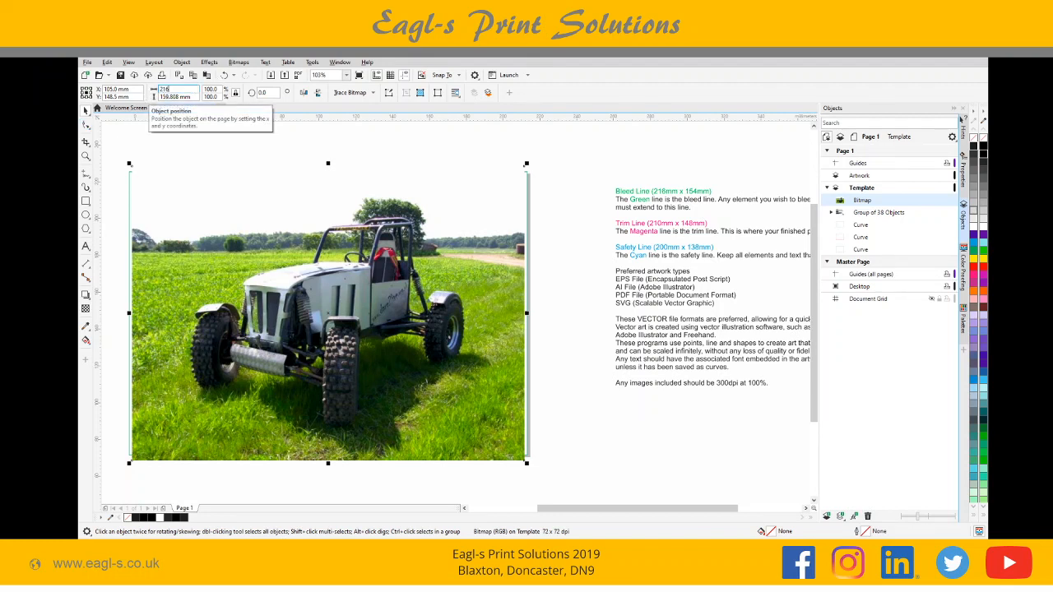
pyautogui.press('Return')
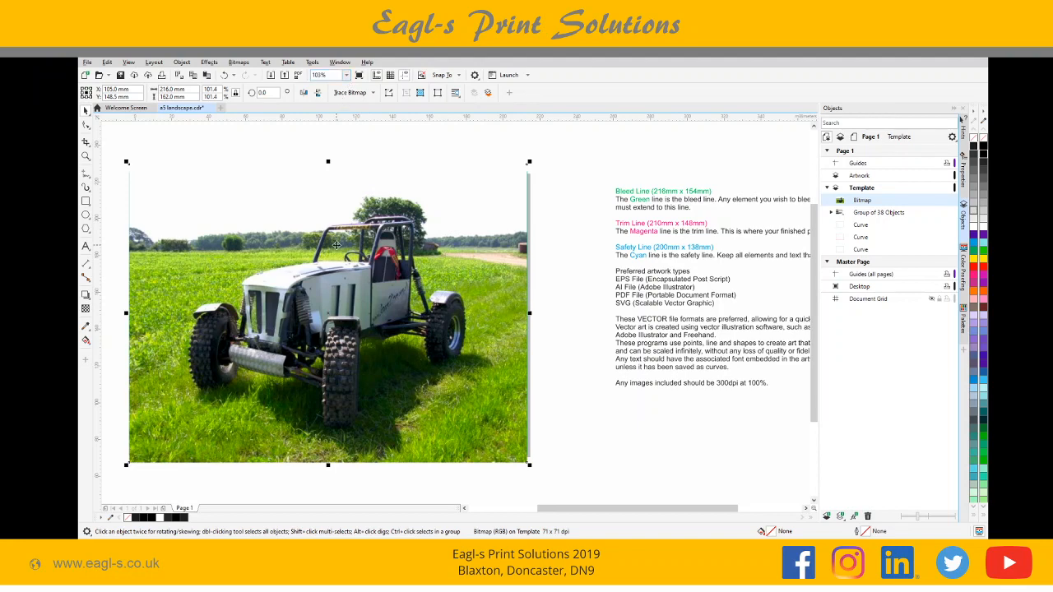
# - Enable the out-of-gamut colors warning in the Color Proofing settings
pyautogui.scroll(2, 338, 246)
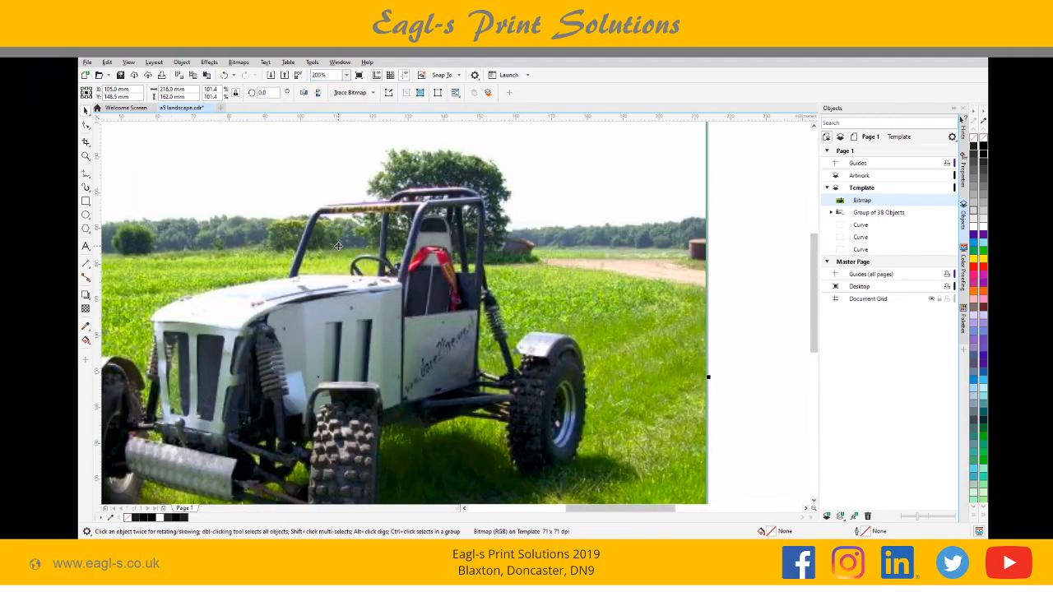
pyautogui.scroll(4, 338, 246)
pyautogui.scroll(-2, 338, 246)
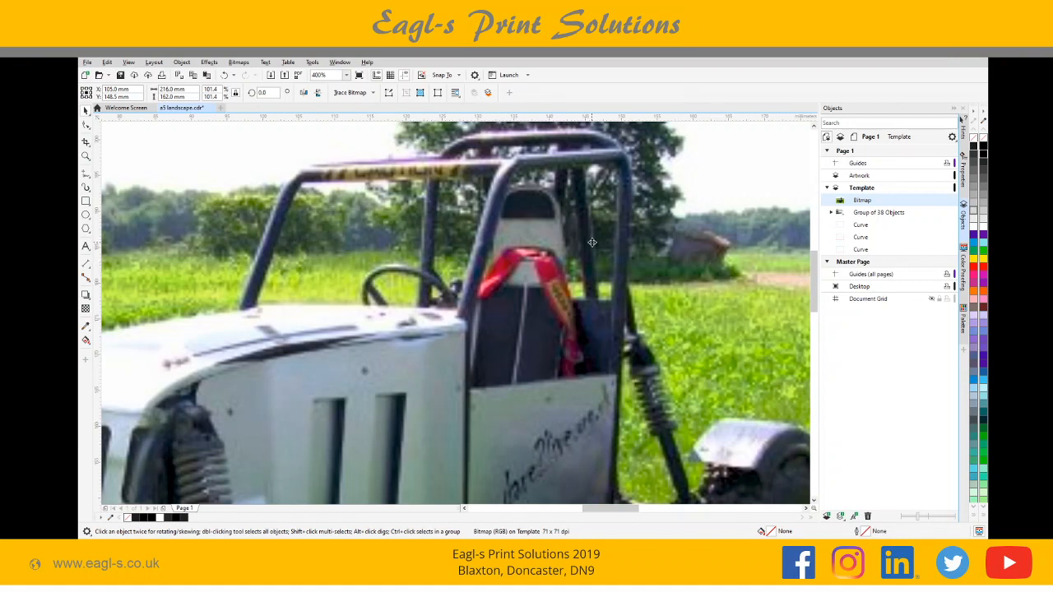
pyautogui.click(347, 75)
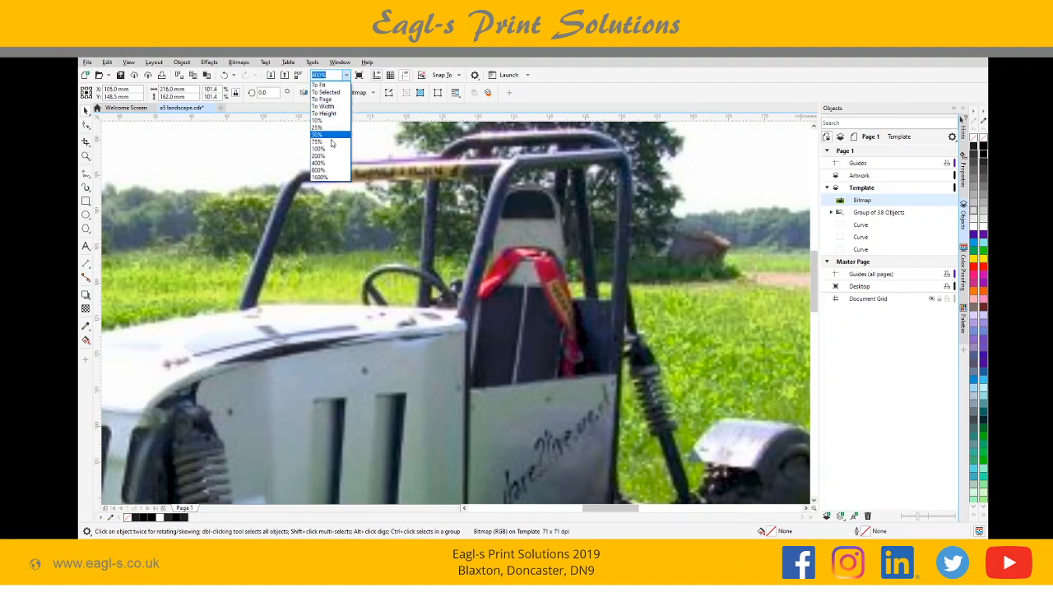
pyautogui.click(329, 149)
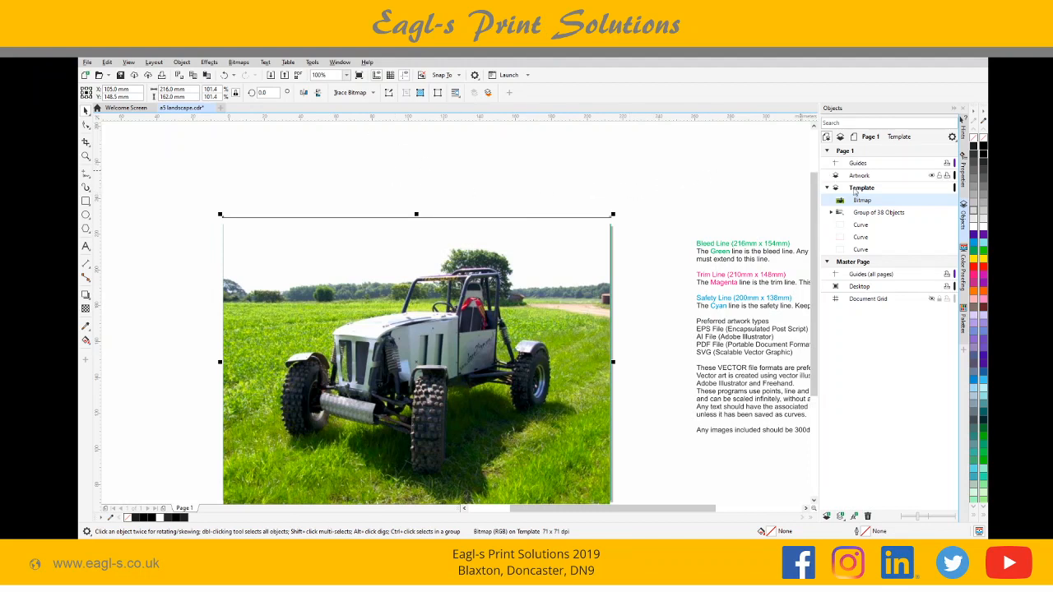
pyautogui.click(964, 265)
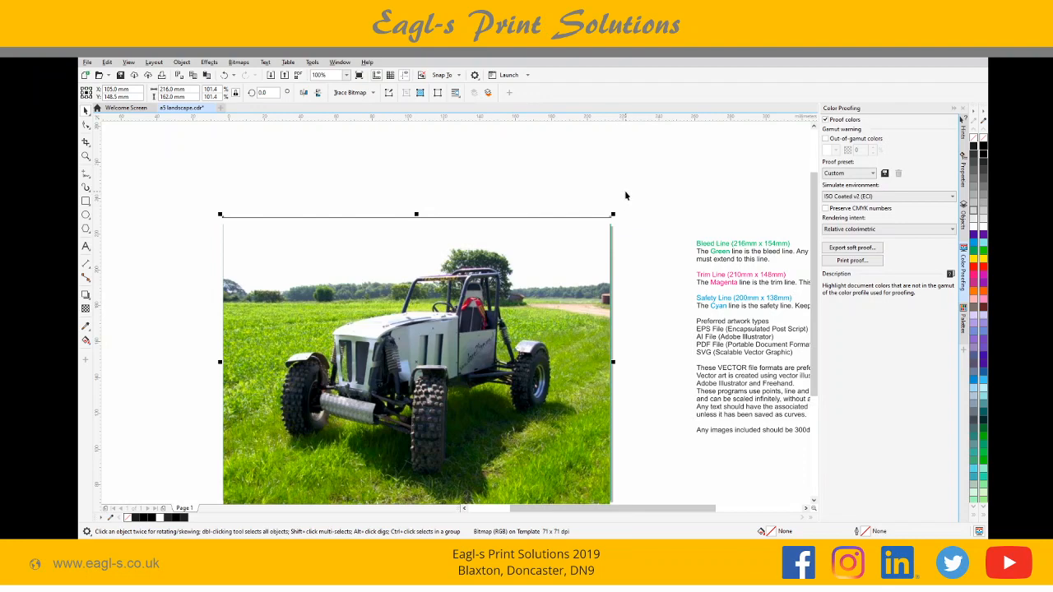
pyautogui.moveTo(814, 191); pyautogui.dragTo(814, 208)
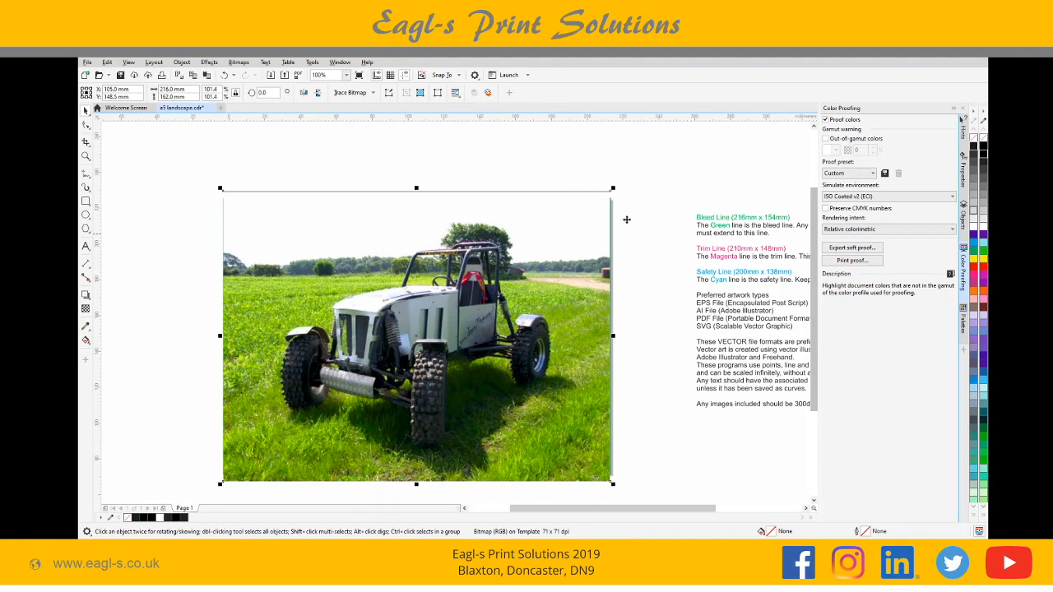
pyautogui.click(825, 139)
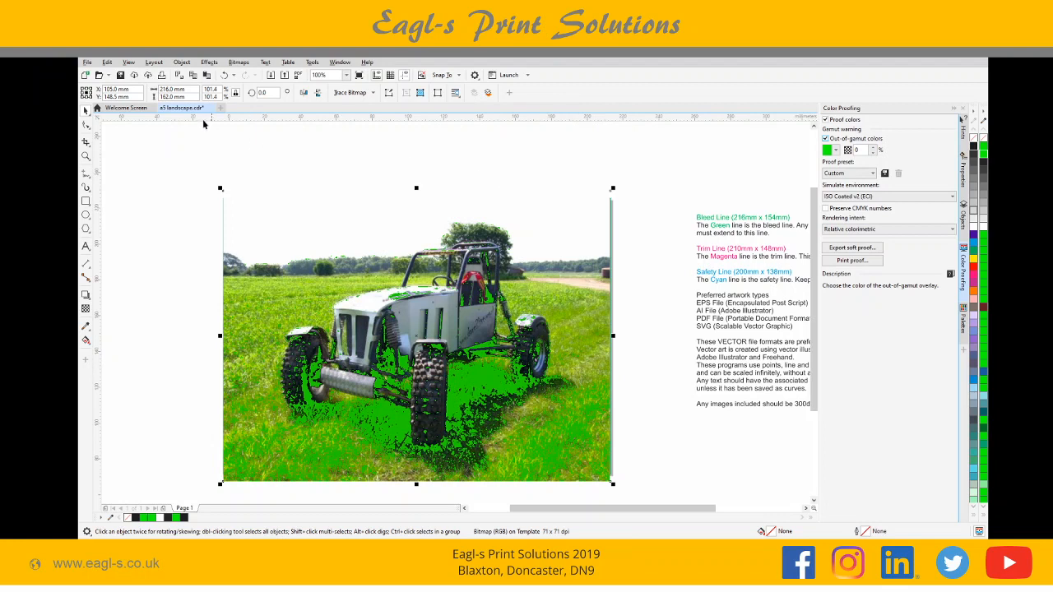
# - Convert the photo to a 300 dpi bitmap in CMYK Color (32-bit) mode with anti-aliasing and a transparent background
pyautogui.click(240, 62)
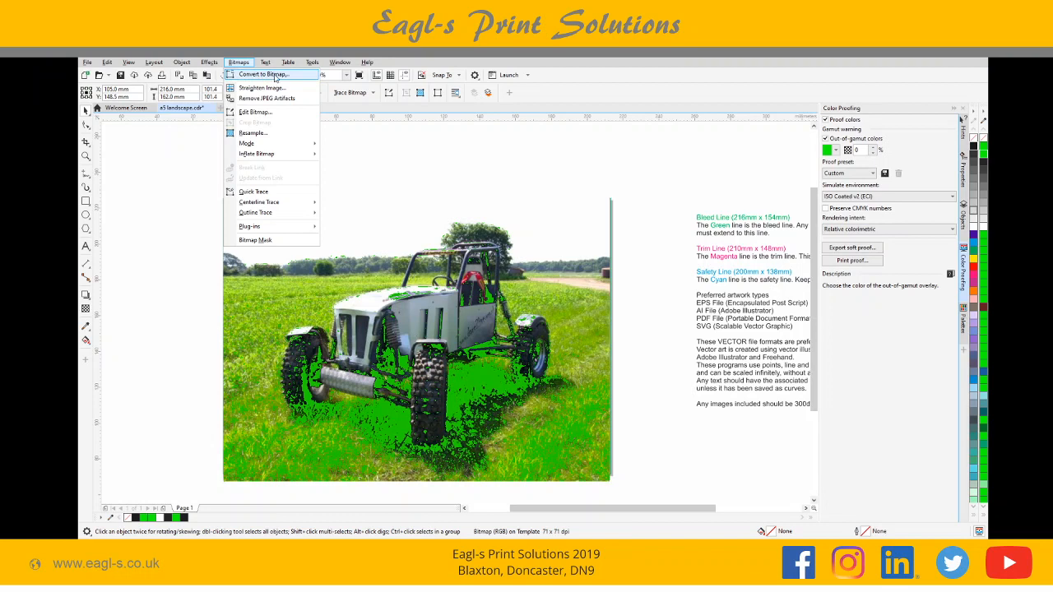
pyautogui.click(276, 76)
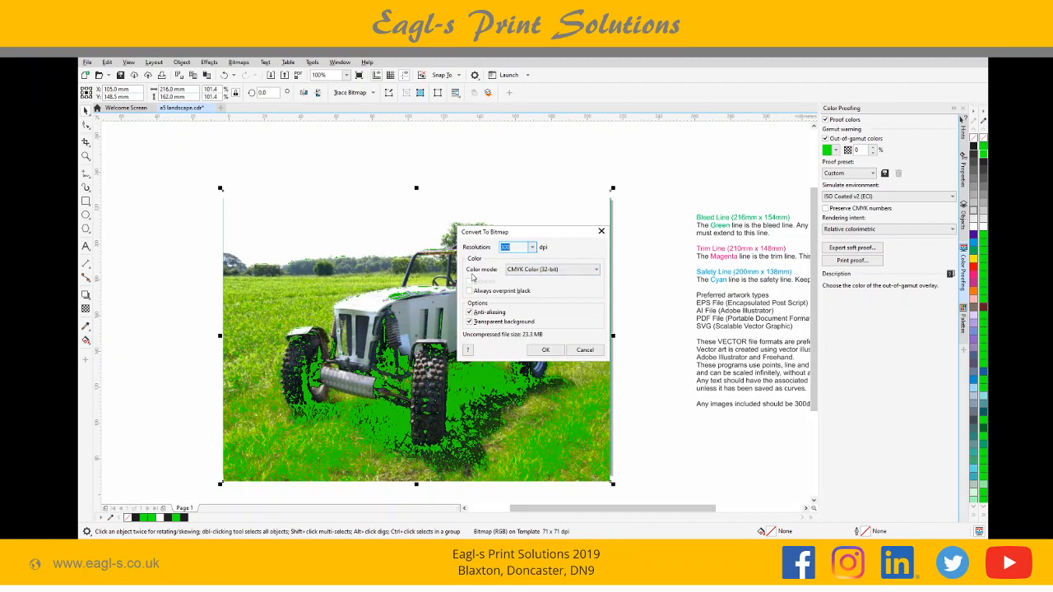
pyautogui.click(598, 272)
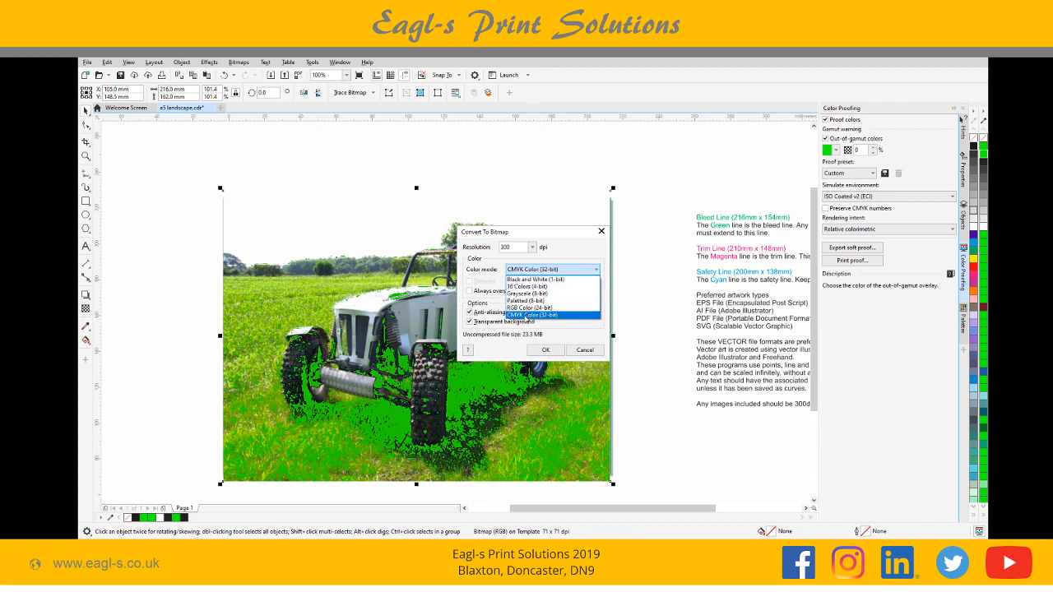
pyautogui.click(530, 315)
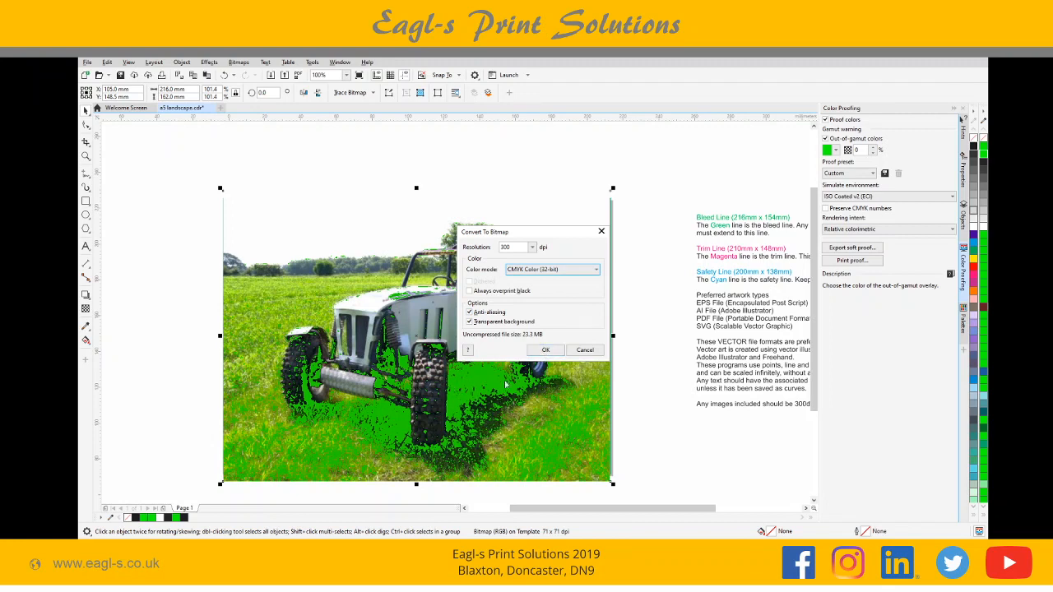
pyautogui.click(544, 350)
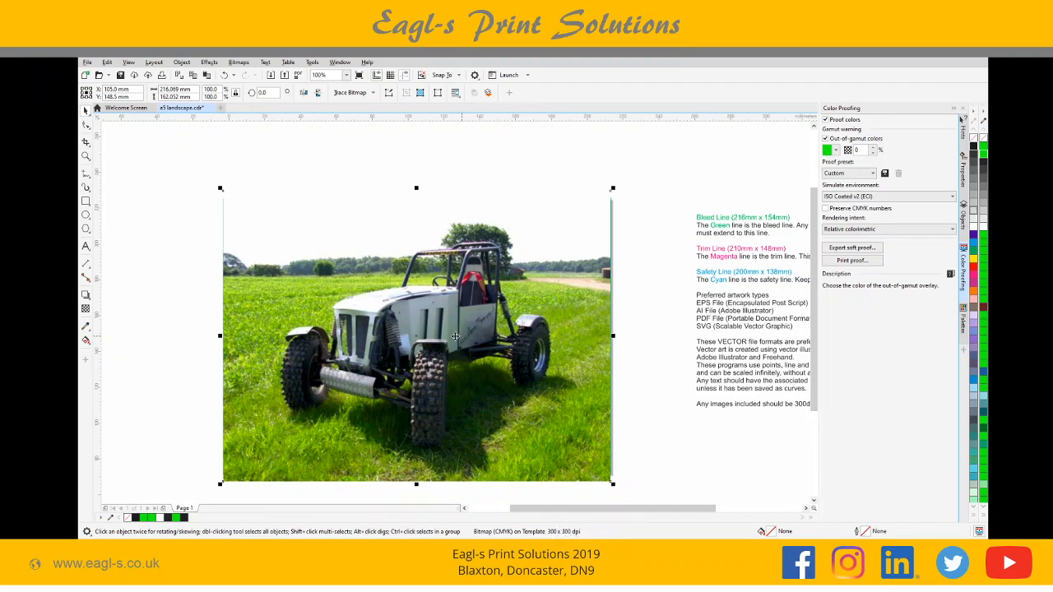
# - Check the converted photo's detail up close and delete the photo from the page
pyautogui.scroll(3, 418, 272)
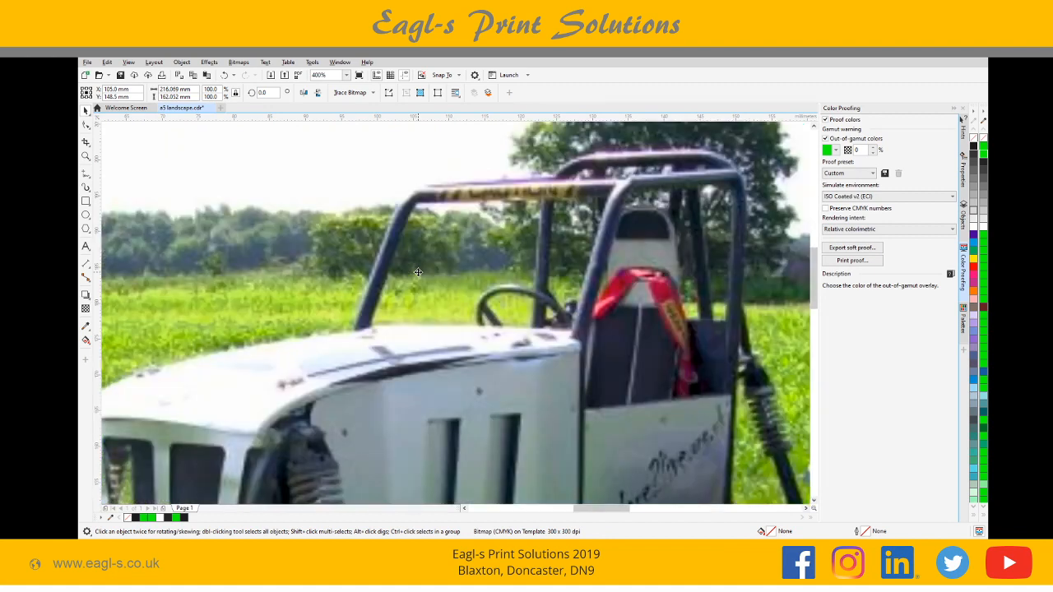
pyautogui.scroll(-2, 418, 272)
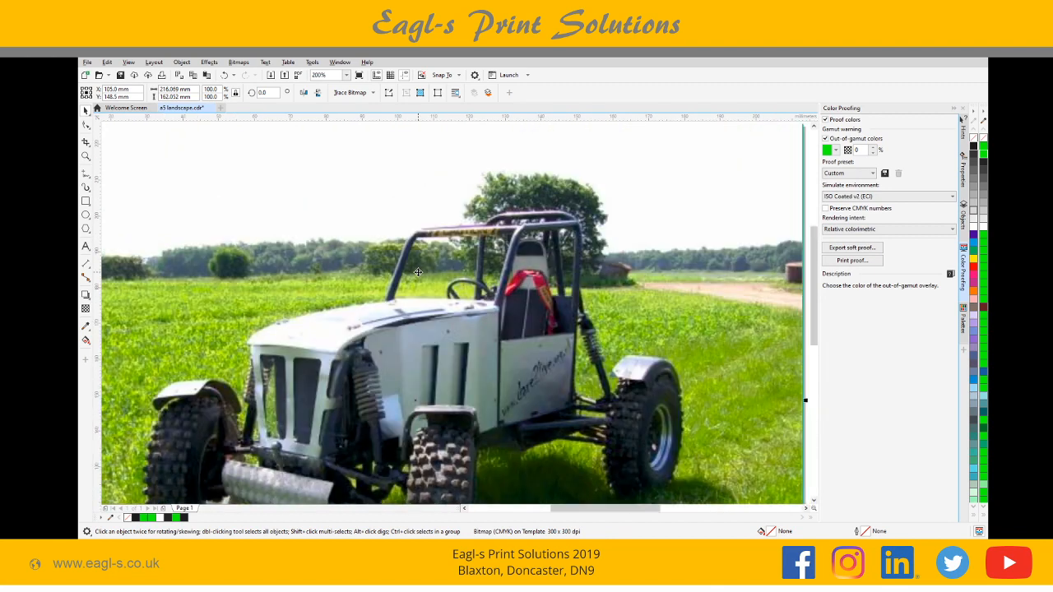
pyautogui.scroll(-2, 418, 273)
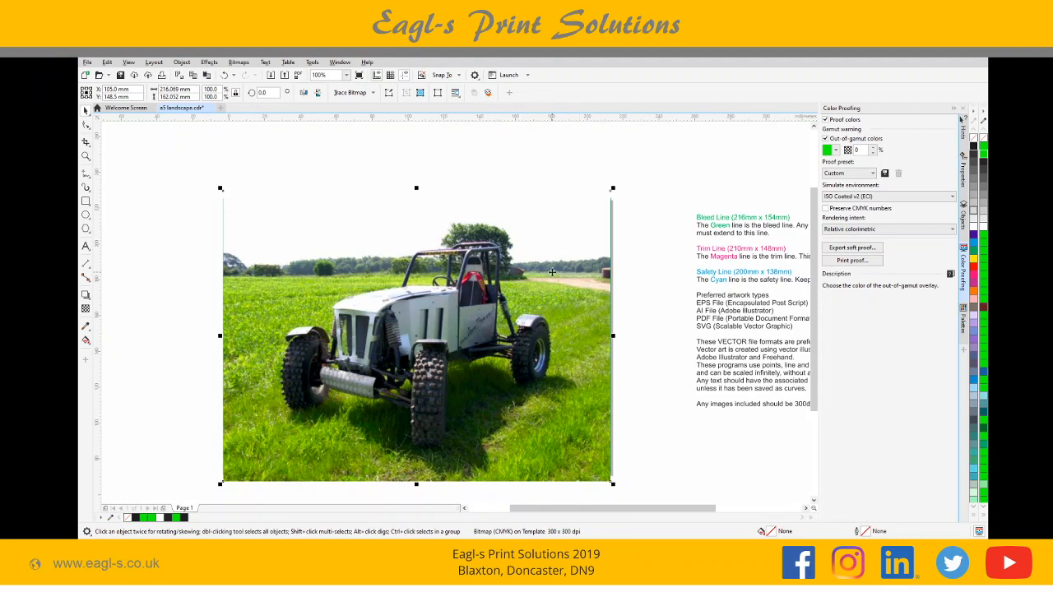
pyautogui.press('Delete')
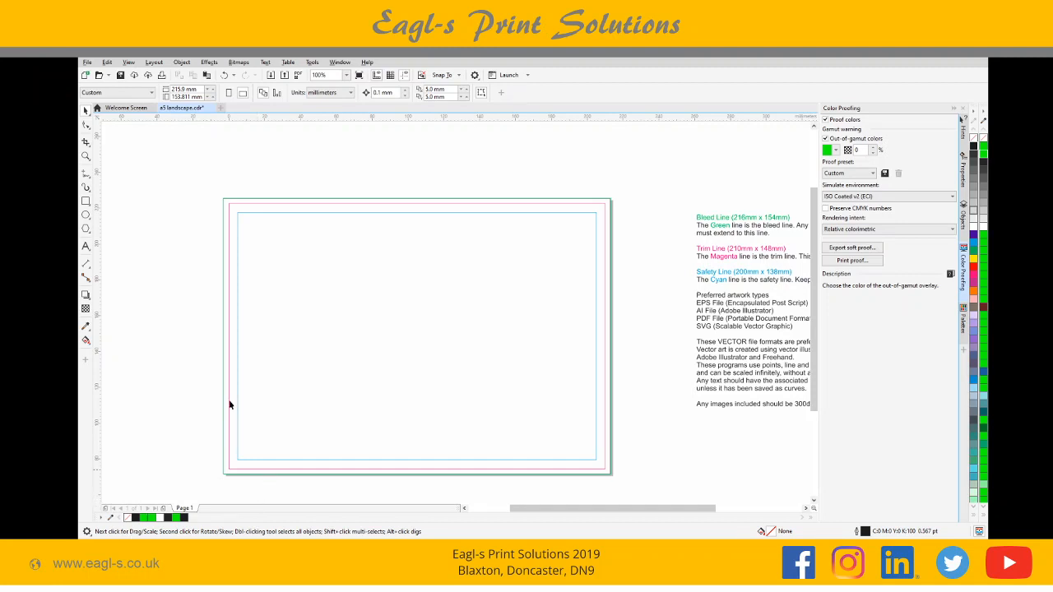
# - Open File Explorer and go to the Pictures folder
pyautogui.press('super')
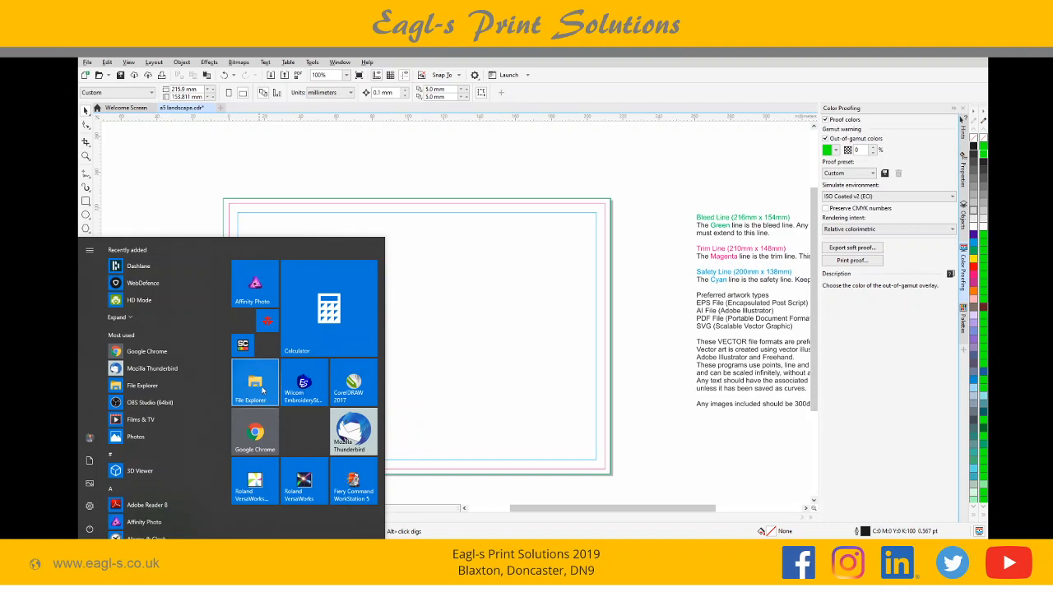
pyautogui.click(258, 388)
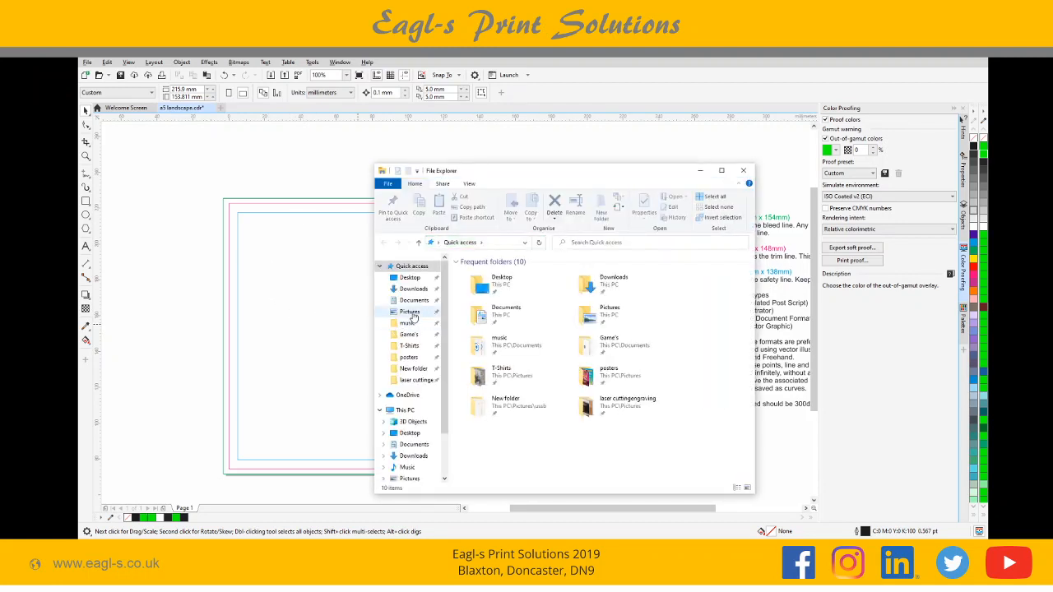
pyautogui.click(411, 313)
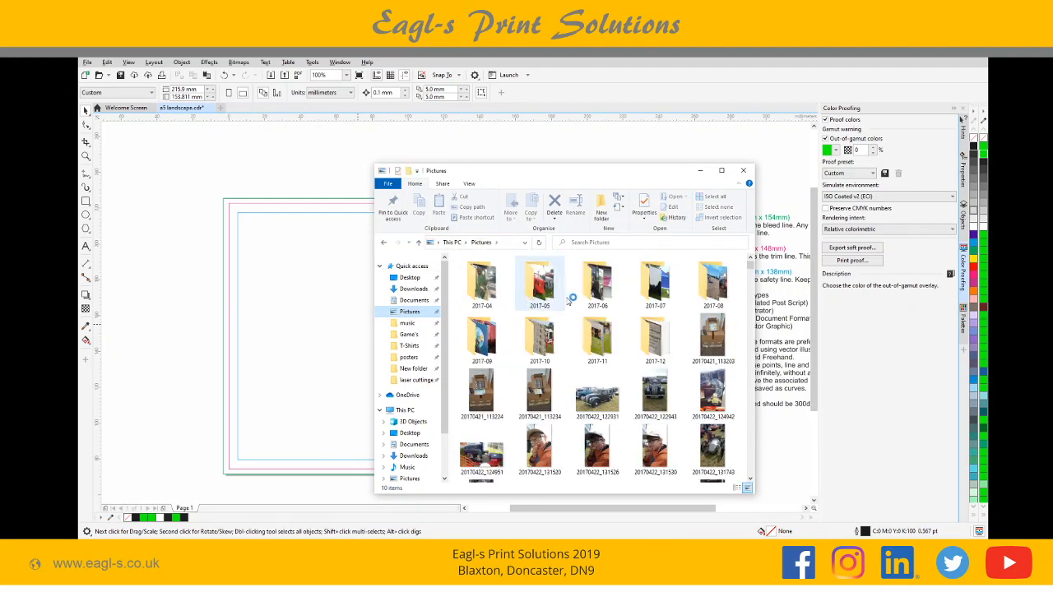
# - Browse the Pictures folder for a tractor photo suitable as flyer artwork
pyautogui.scroll(-5, 664, 298)
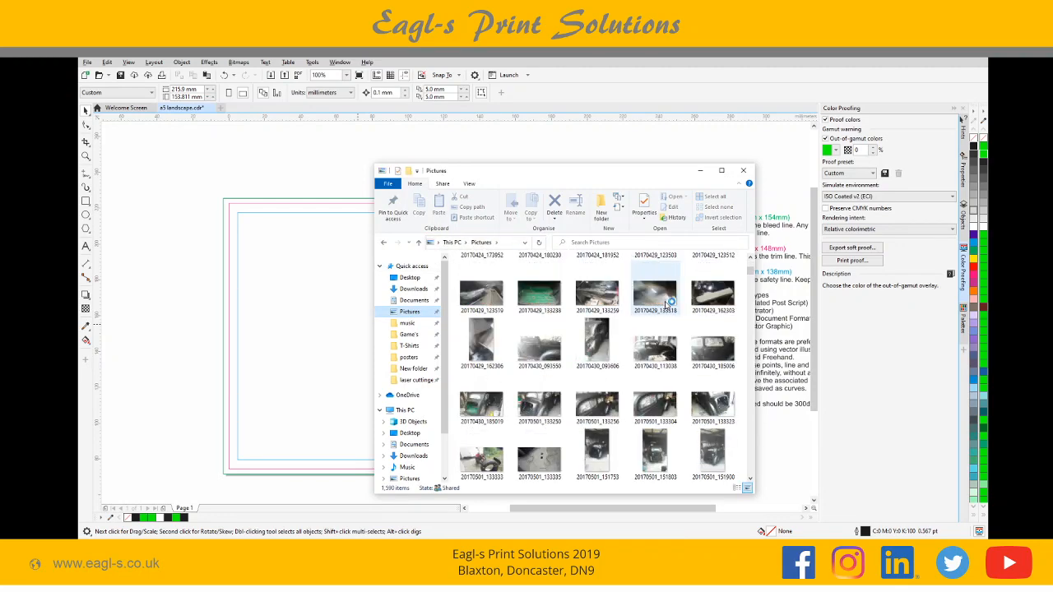
pyautogui.scroll(-3, 666, 303)
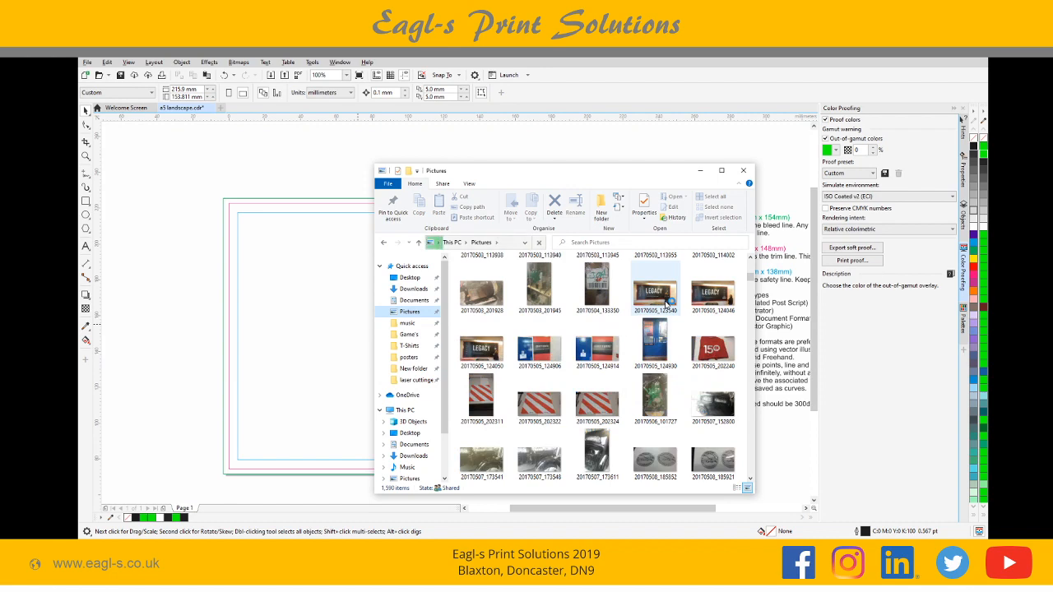
pyautogui.scroll(-3, 666, 303)
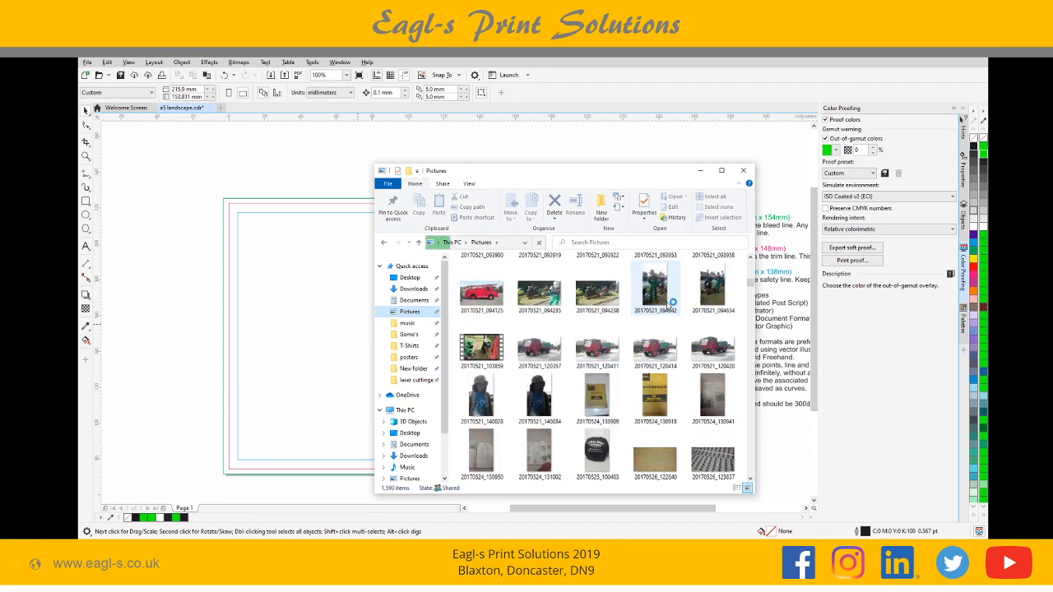
pyautogui.scroll(-3, 668, 305)
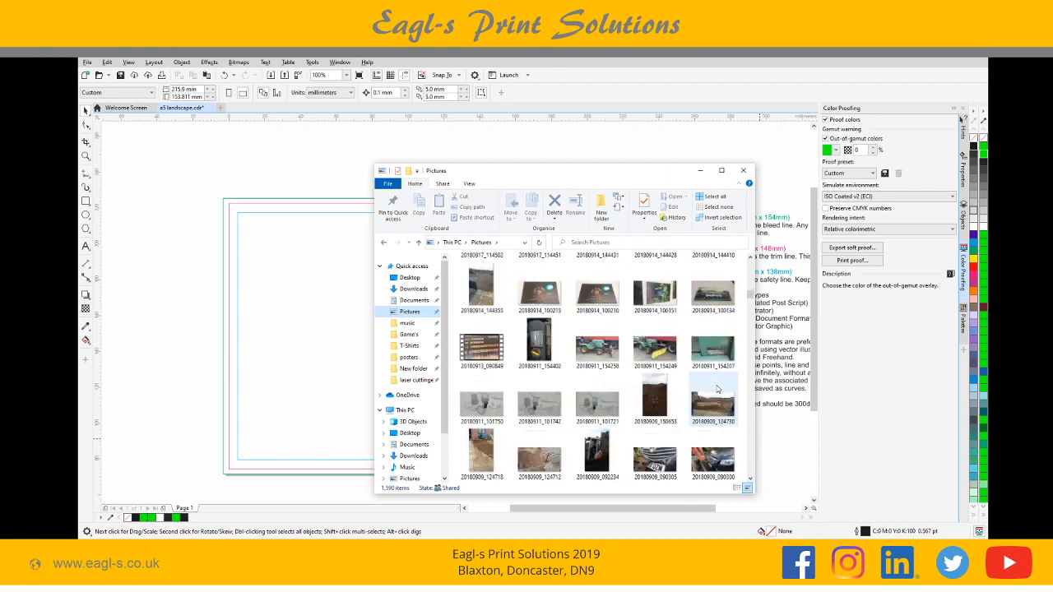
pyautogui.scroll(-5, 717, 389)
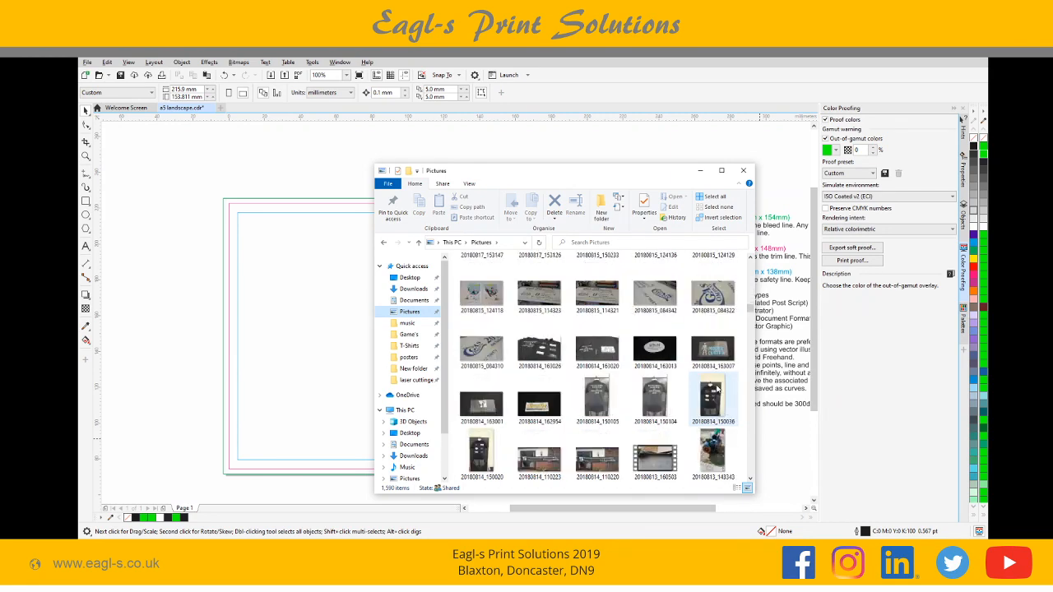
pyautogui.scroll(-5, 717, 389)
pyautogui.scroll(-5, 717, 390)
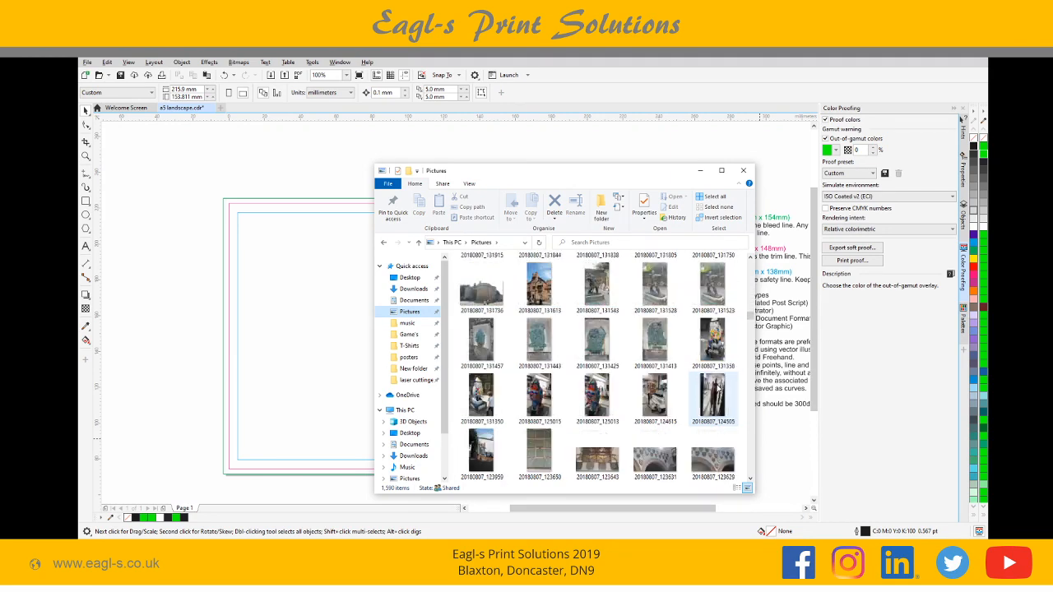
pyautogui.scroll(3, 717, 389)
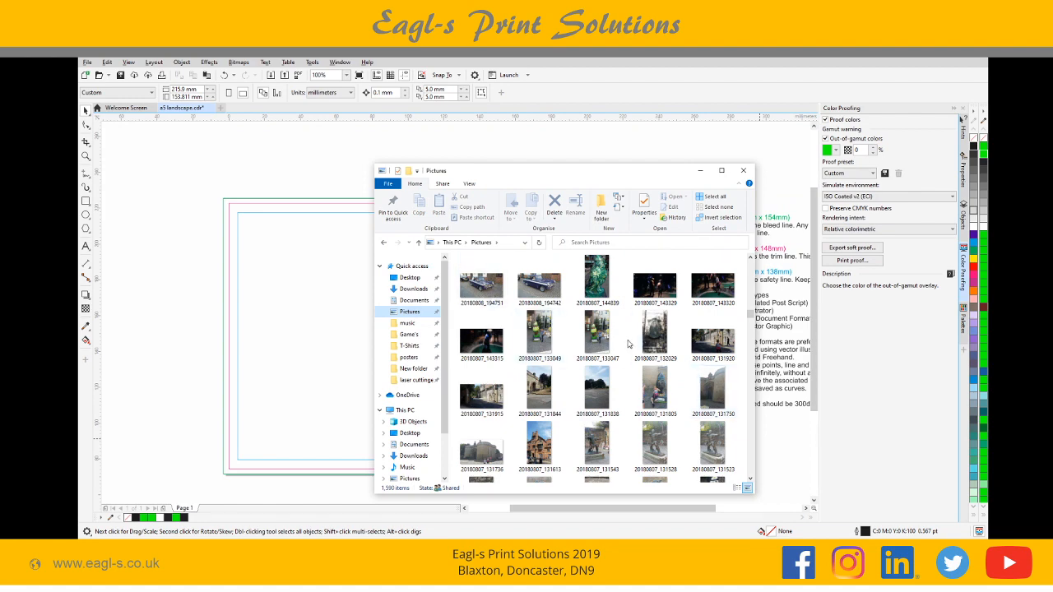
pyautogui.scroll(-5, 628, 344)
pyautogui.scroll(-15, 628, 344)
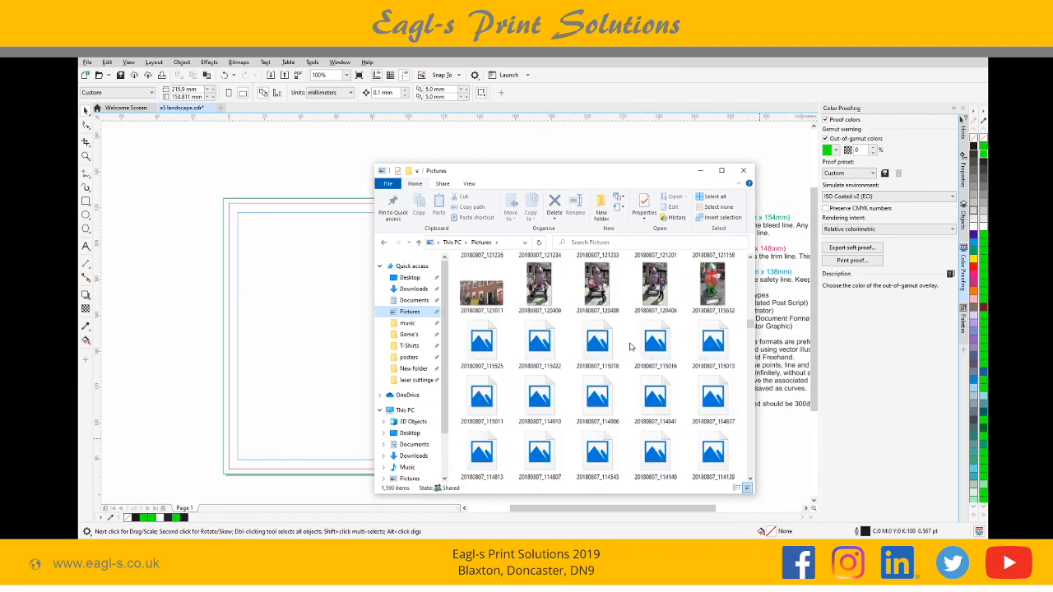
pyautogui.scroll(-12, 632, 347)
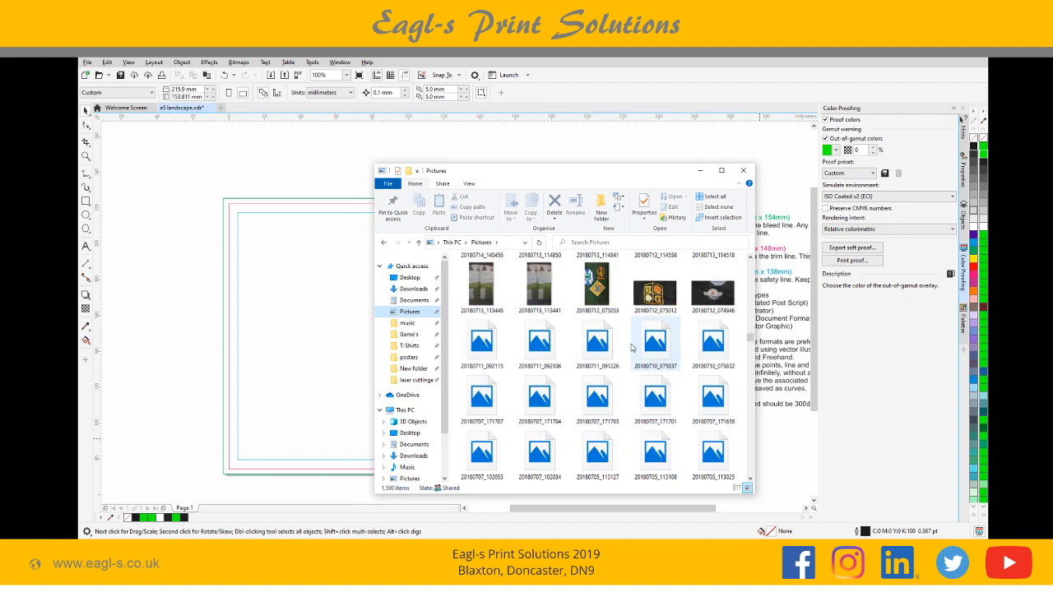
pyautogui.scroll(-6, 632, 347)
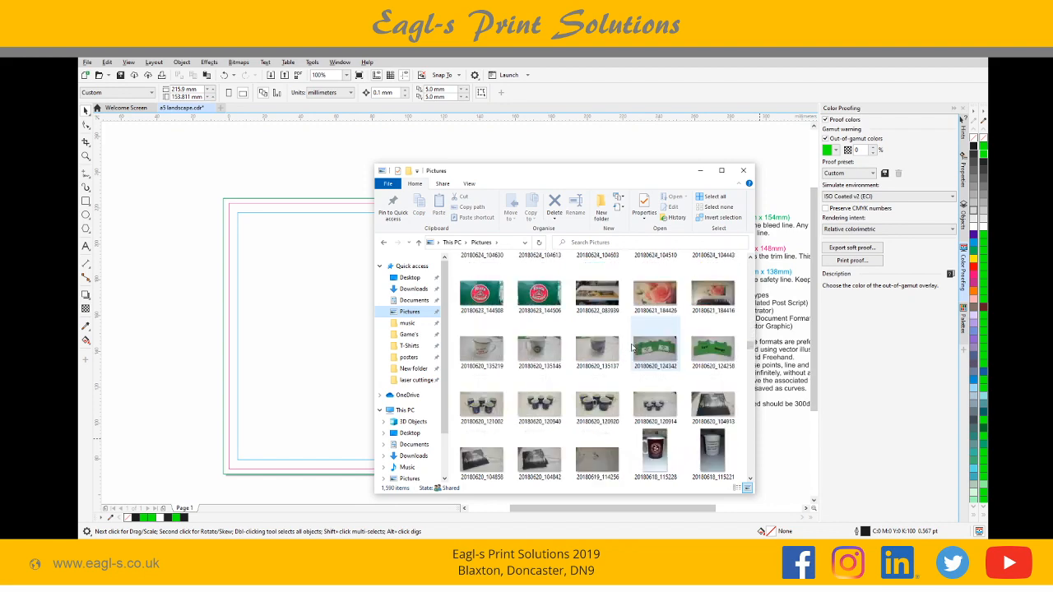
pyautogui.scroll(-4, 631, 347)
pyautogui.scroll(-10, 632, 348)
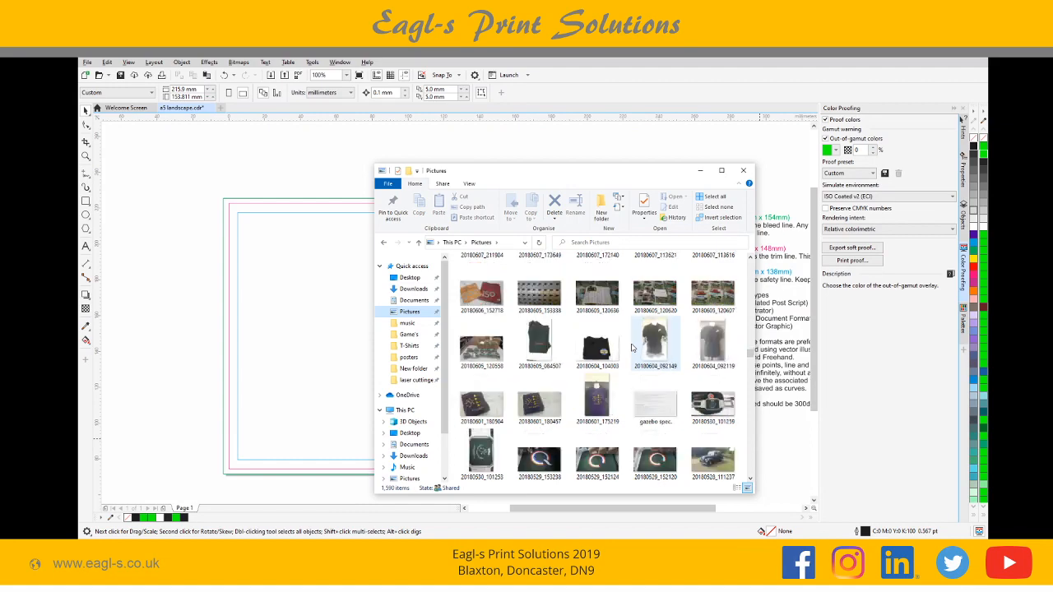
pyautogui.scroll(-10, 632, 347)
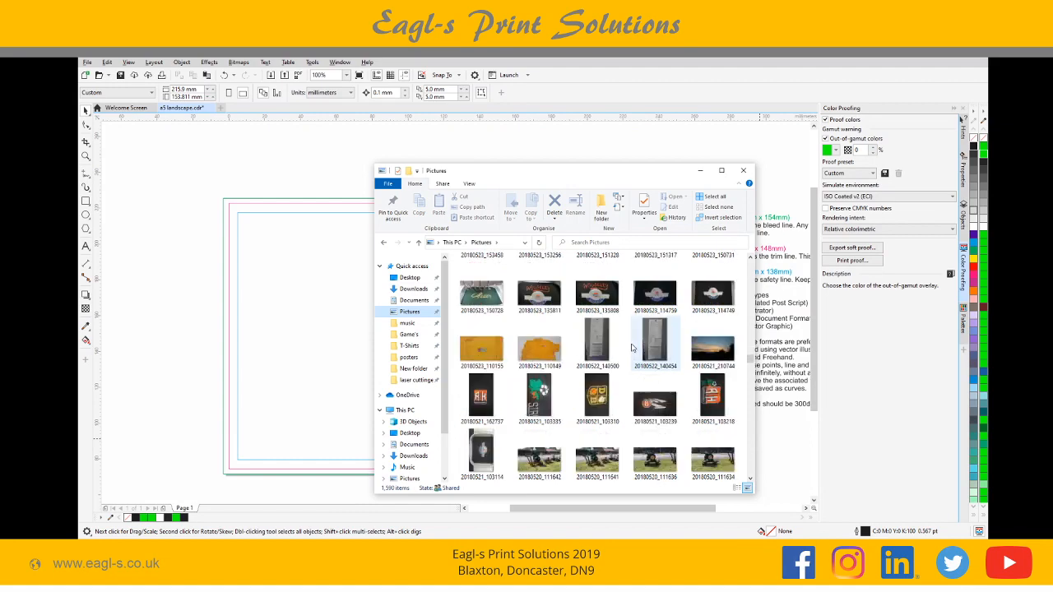
pyautogui.scroll(-3, 632, 347)
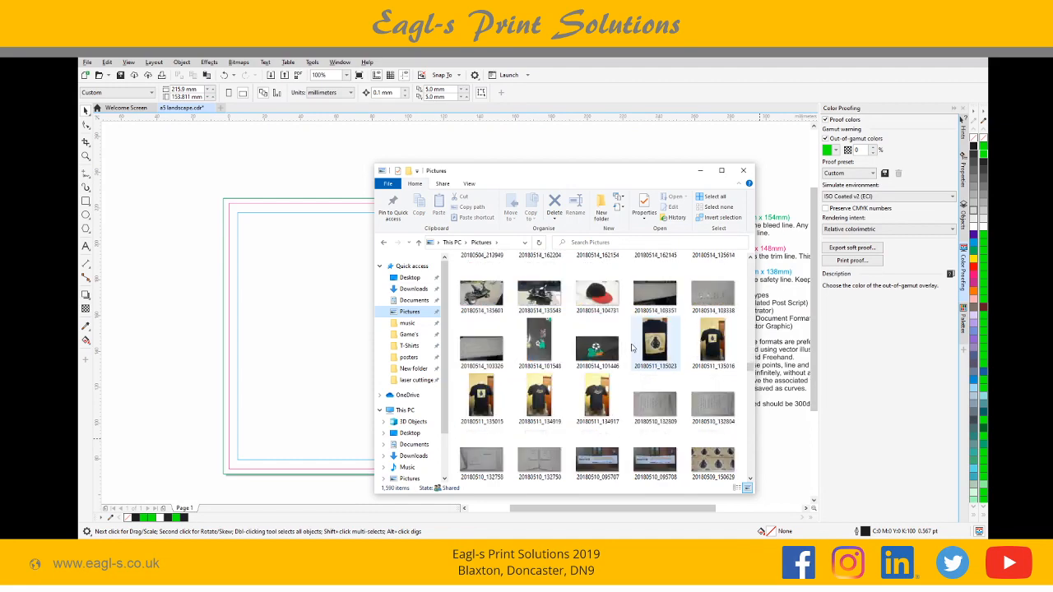
pyautogui.scroll(-10, 632, 347)
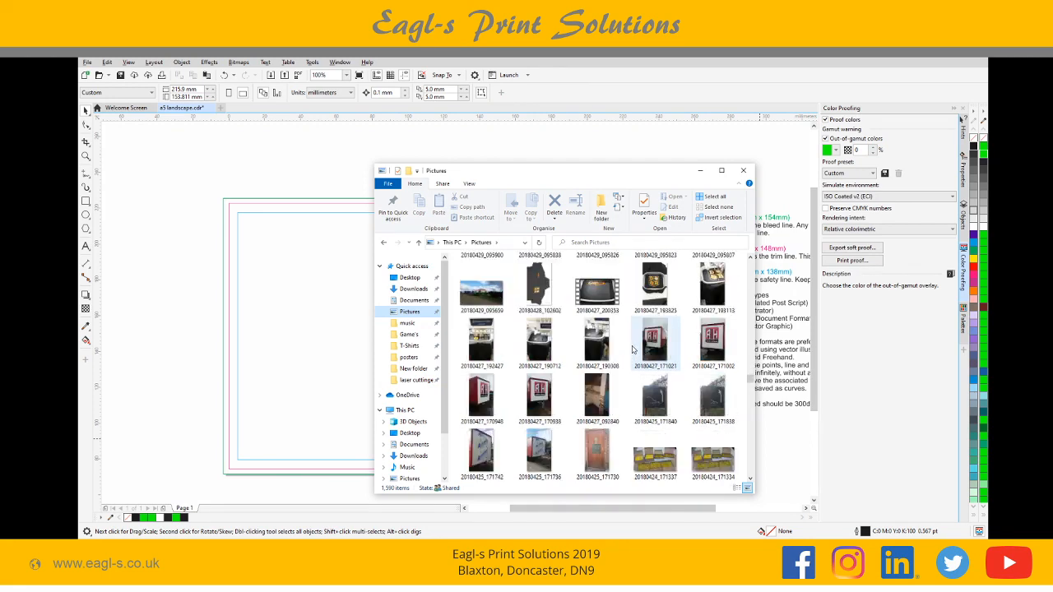
pyautogui.scroll(-10, 632, 349)
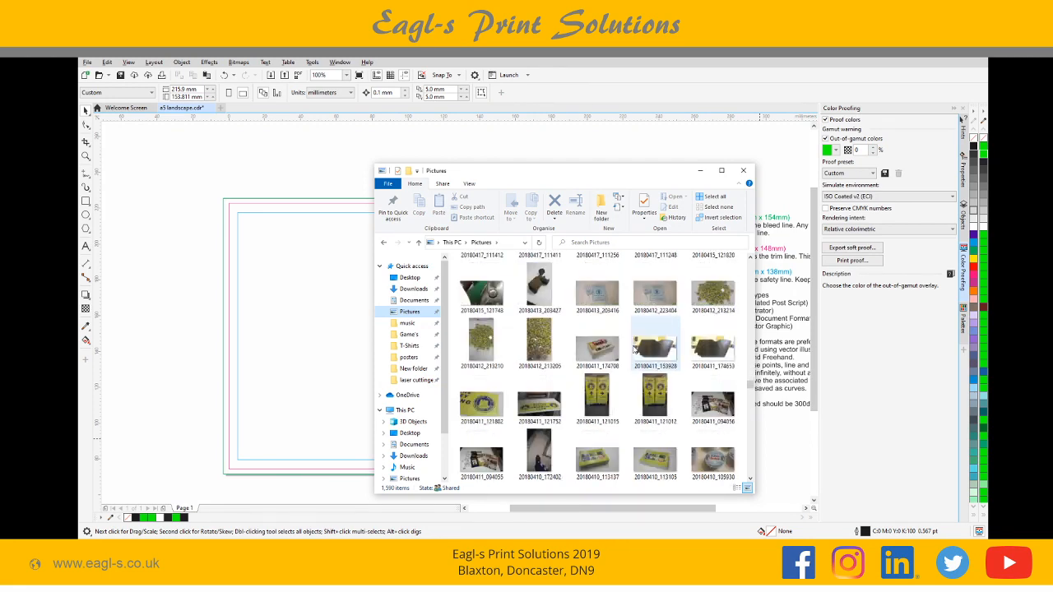
pyautogui.scroll(-5, 633, 350)
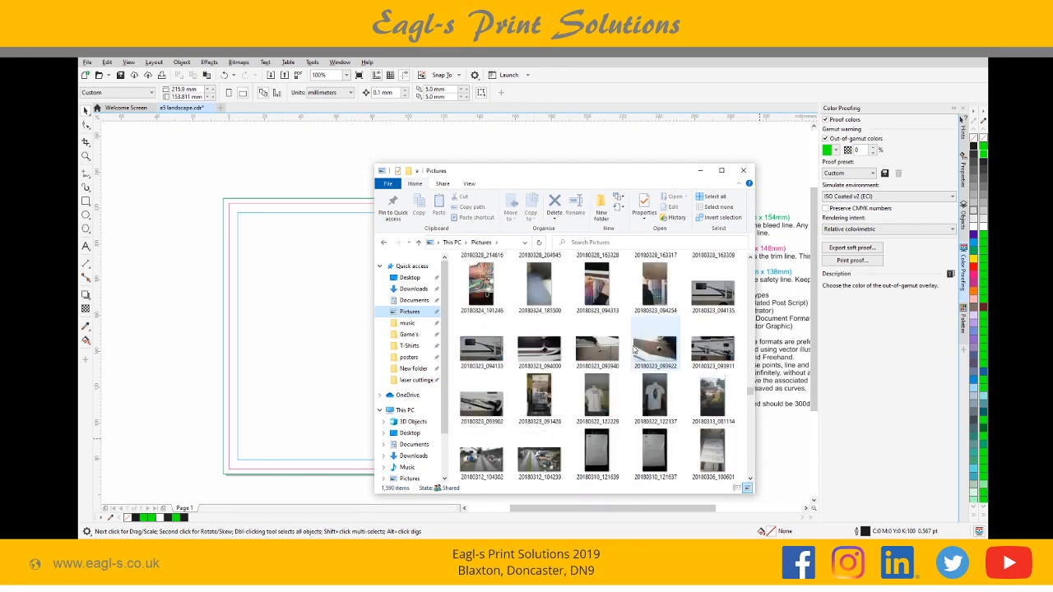
pyautogui.scroll(-15, 633, 349)
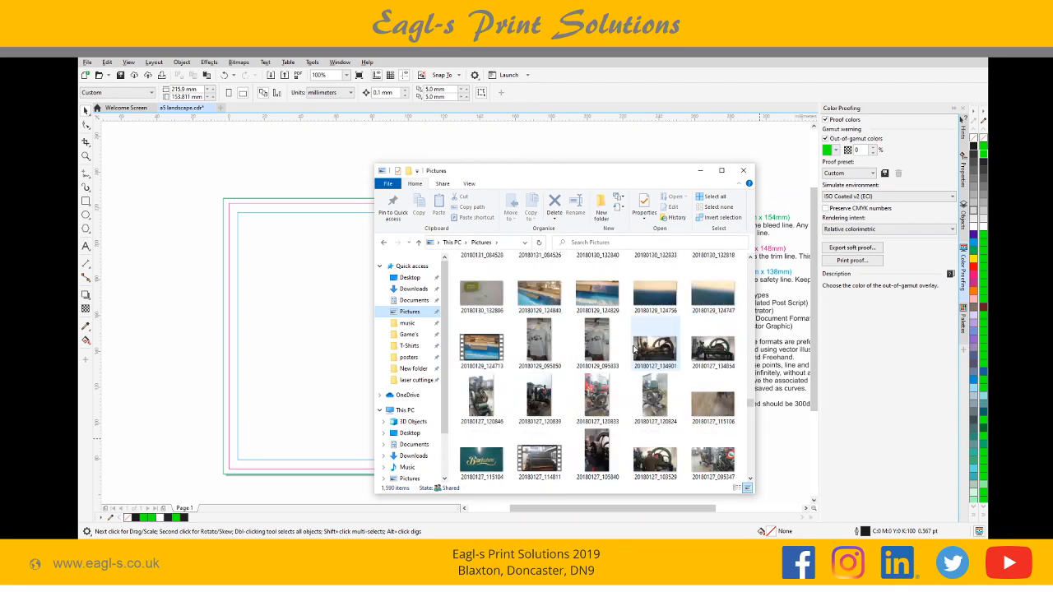
pyautogui.scroll(-10, 634, 349)
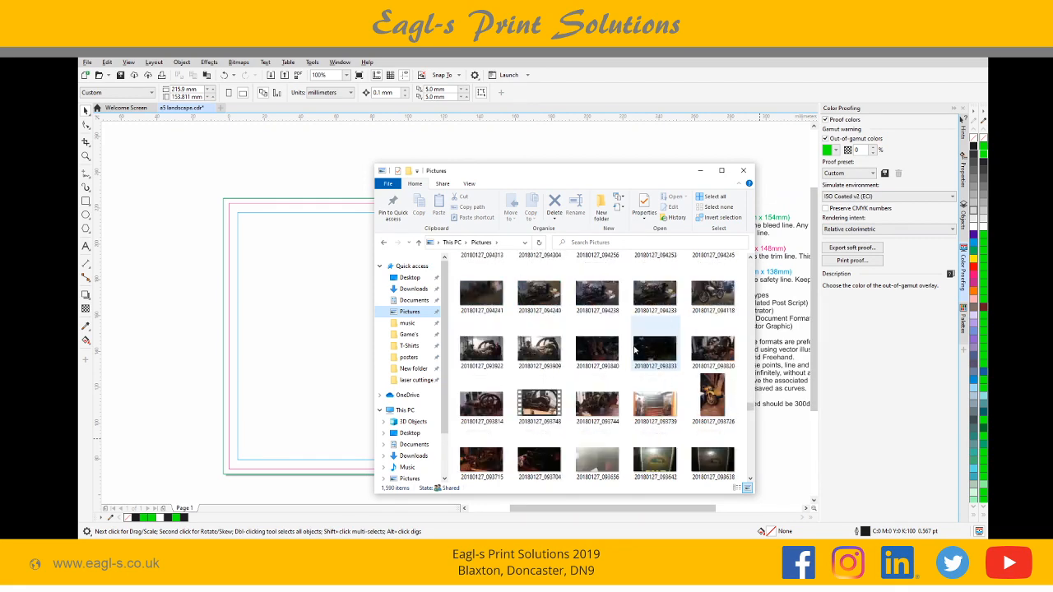
pyautogui.scroll(-10, 633, 349)
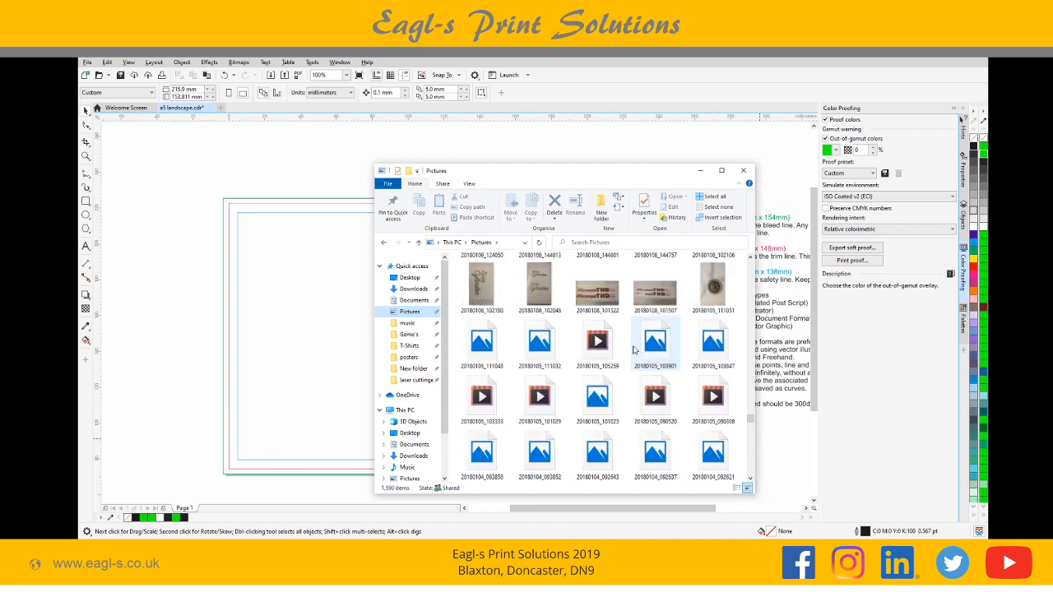
pyautogui.scroll(-10, 633, 349)
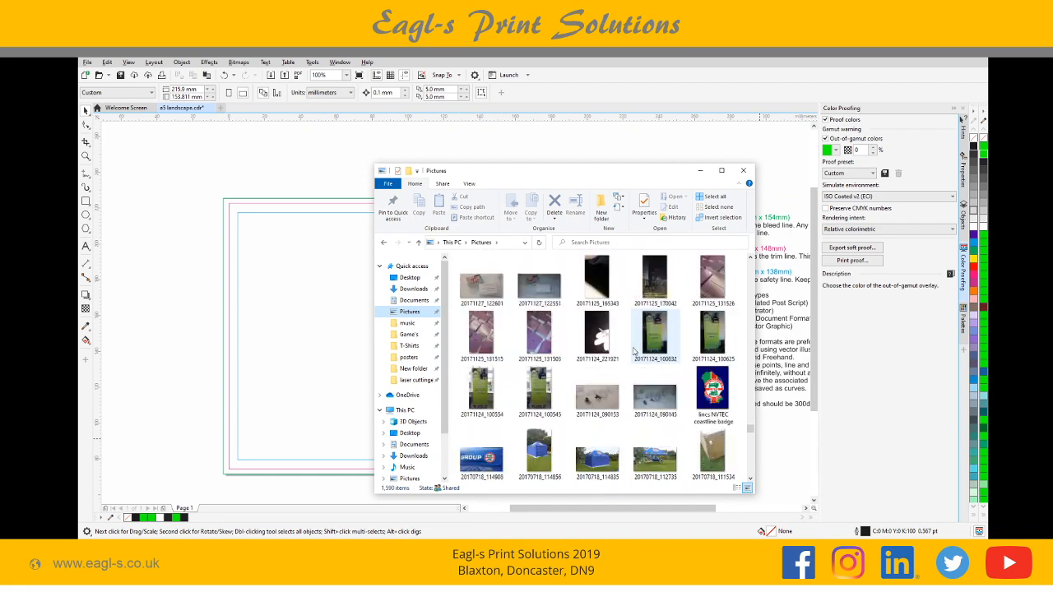
pyautogui.scroll(-5, 634, 350)
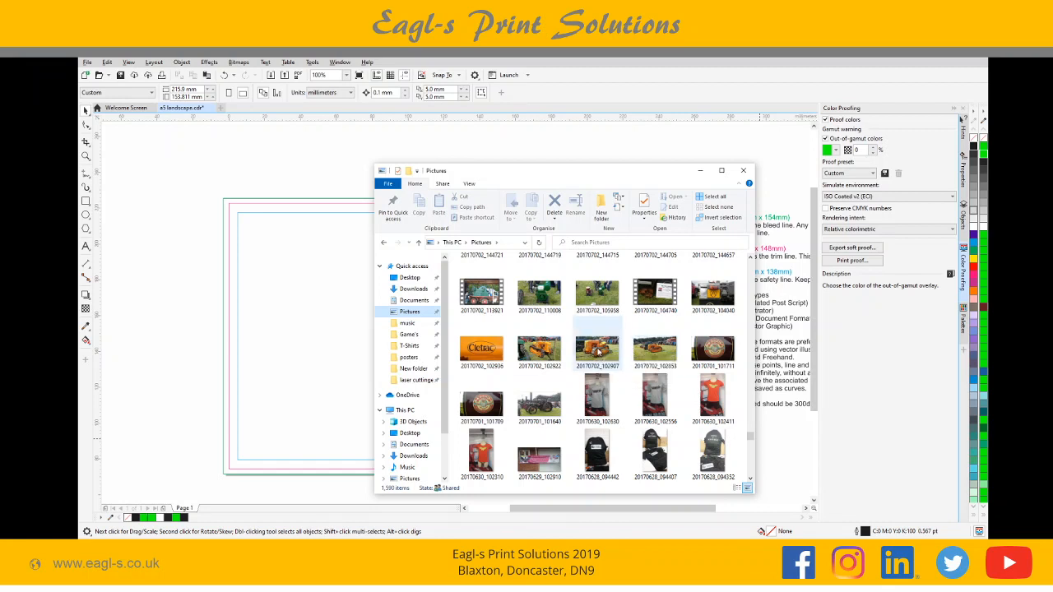
# - Place the orange tractor photo 20170702_102907 on the page and turn off the out-of-gamut colors warning
pyautogui.click(598, 351)
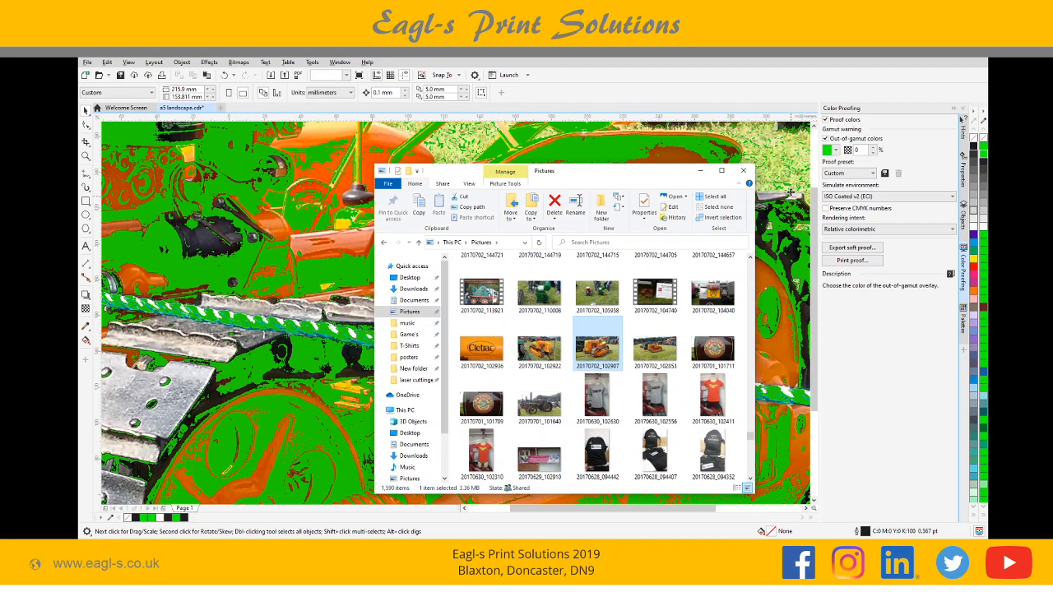
pyautogui.click(743, 173)
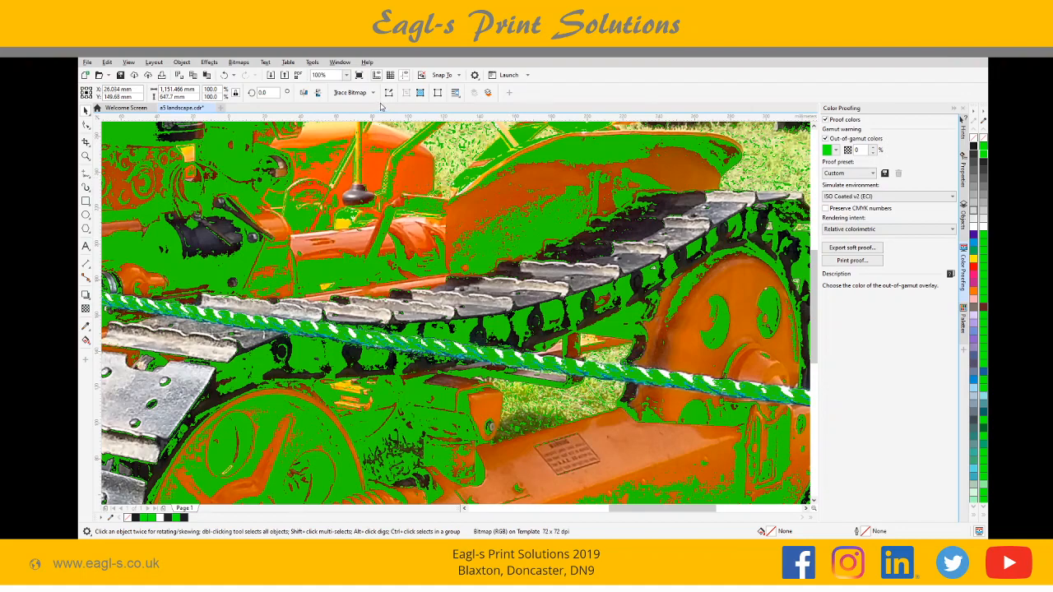
pyautogui.click(347, 75)
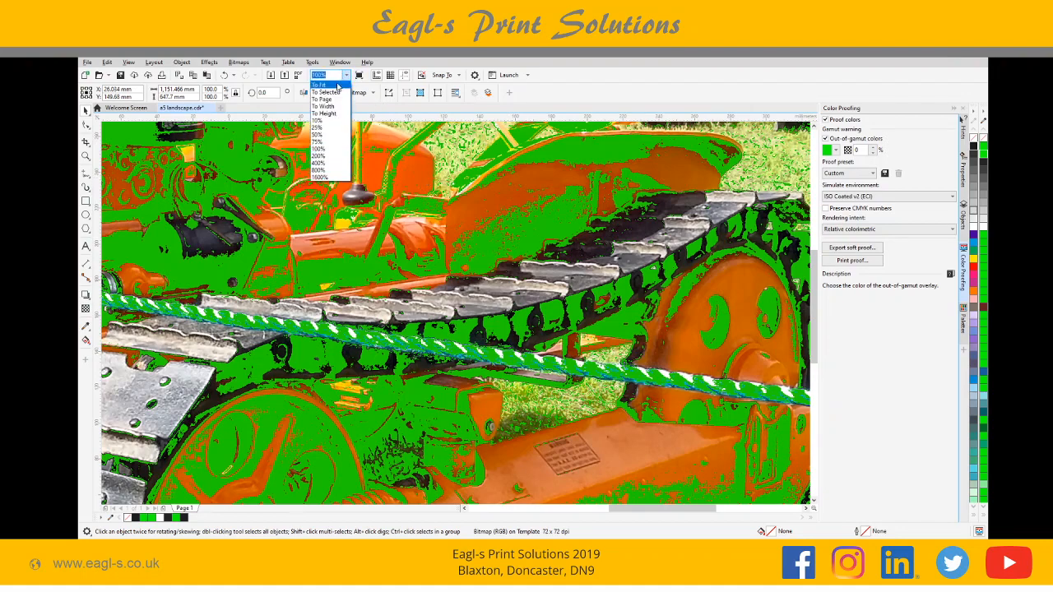
pyautogui.click(337, 85)
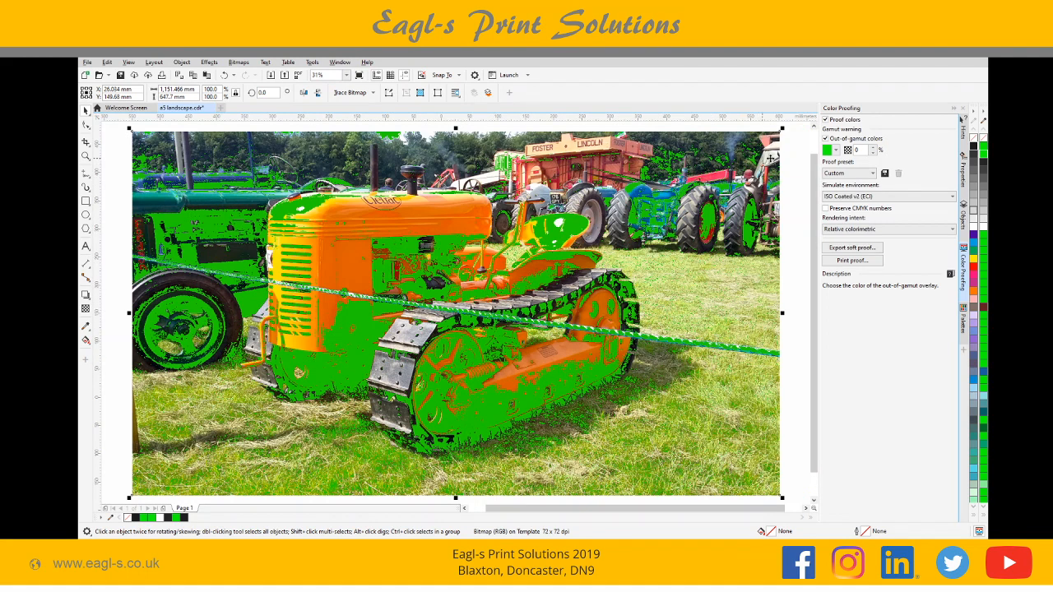
pyautogui.click(826, 139)
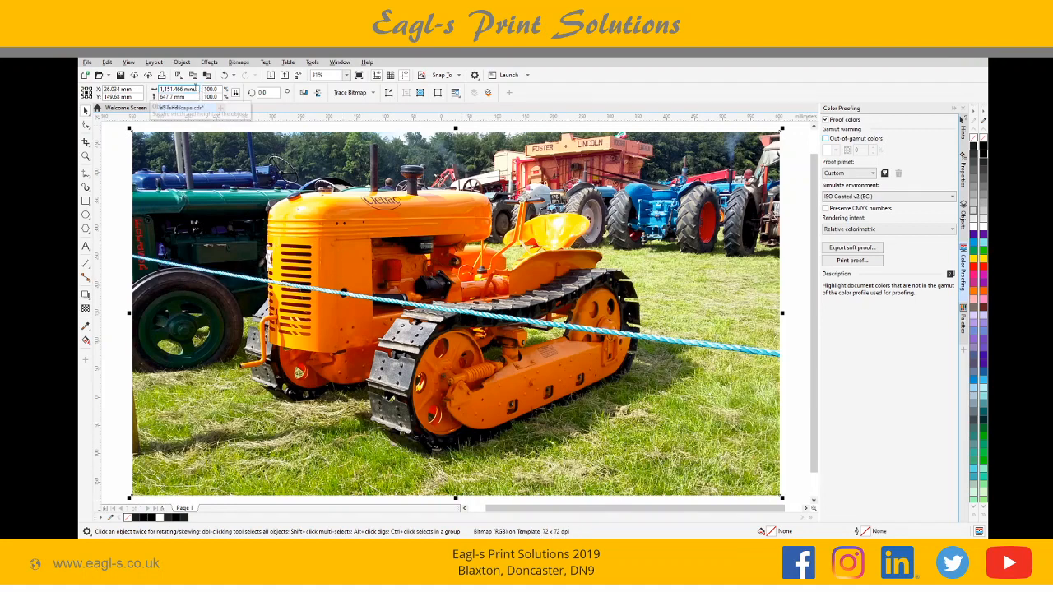
# - Set the tractor photo's width to 216 mm, keeping its proportions
pyautogui.moveTo(197, 89); pyautogui.dragTo(155, 89)
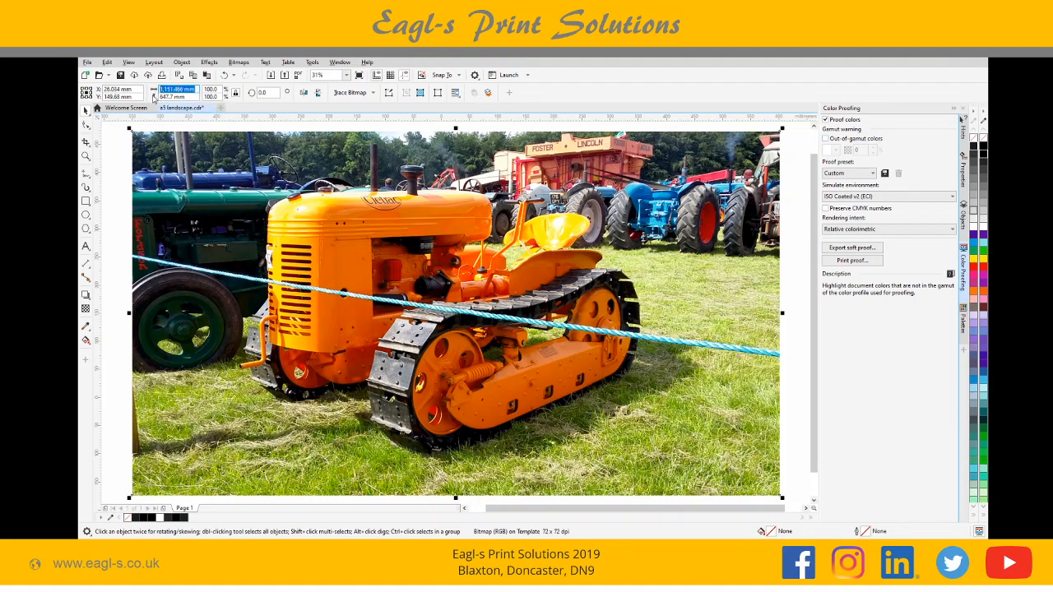
pyautogui.write('2')
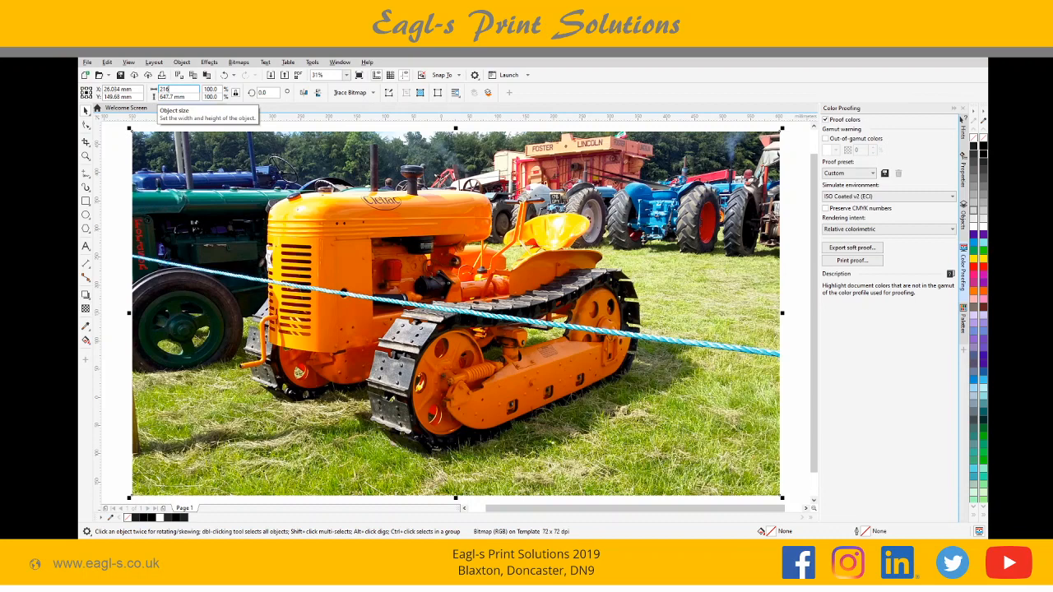
pyautogui.write('16')
pyautogui.press('Return')
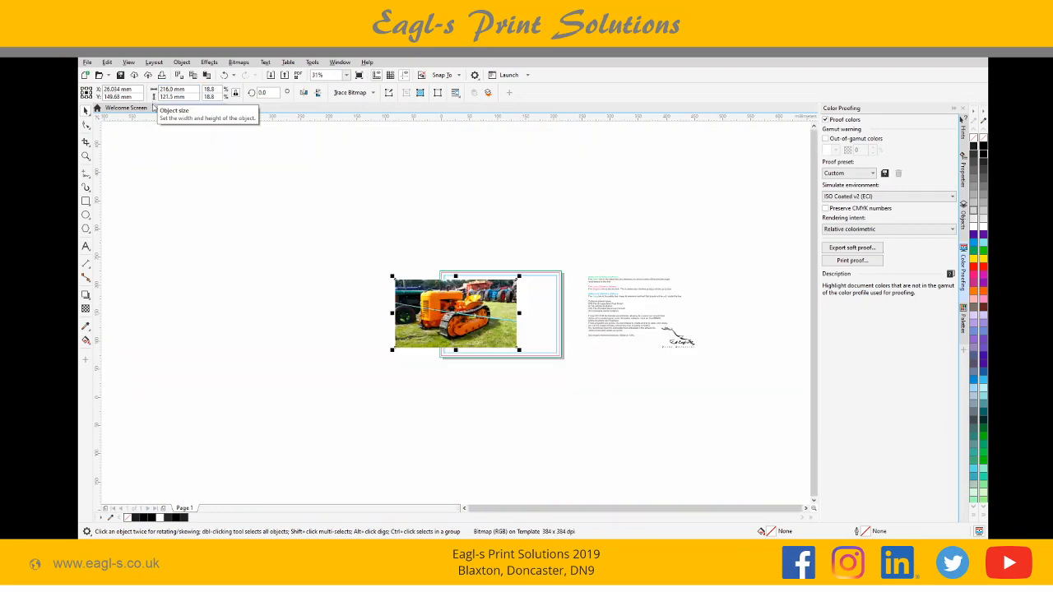
# - Set the tractor photo's height to 216 mm in proportion and shift the photo slightly over the flyer template
pyautogui.moveTo(187, 97); pyautogui.dragTo(151, 97)
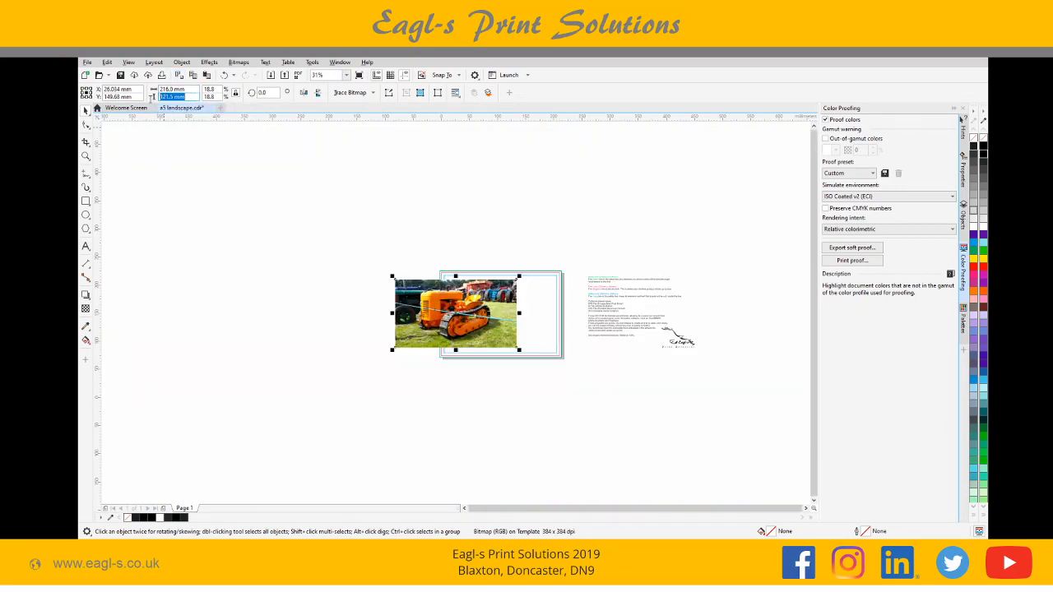
pyautogui.write('216')
pyautogui.press('Return')
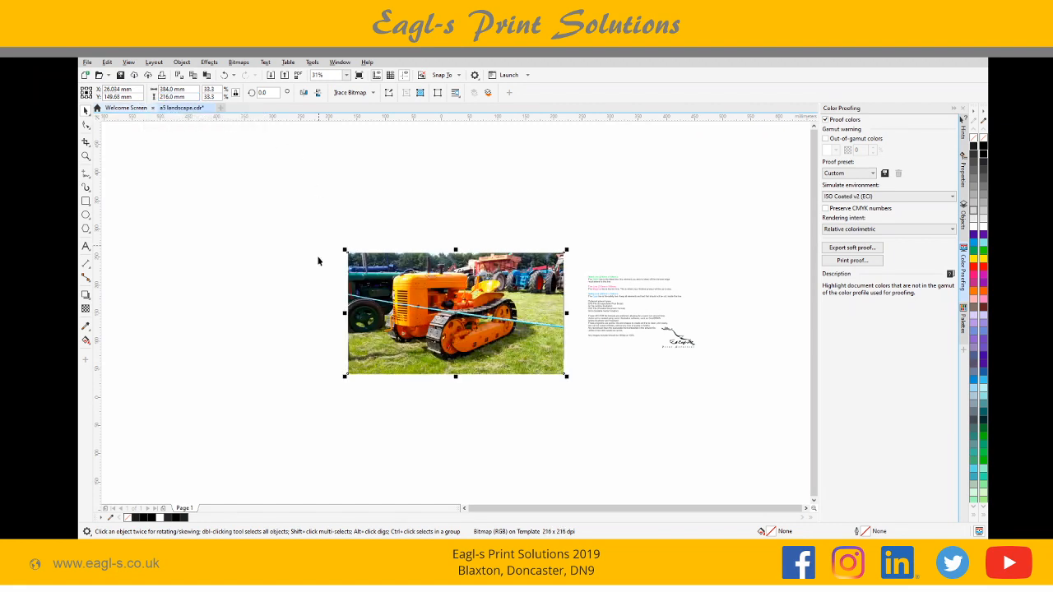
pyautogui.moveTo(454, 305); pyautogui.dragTo(457, 305)
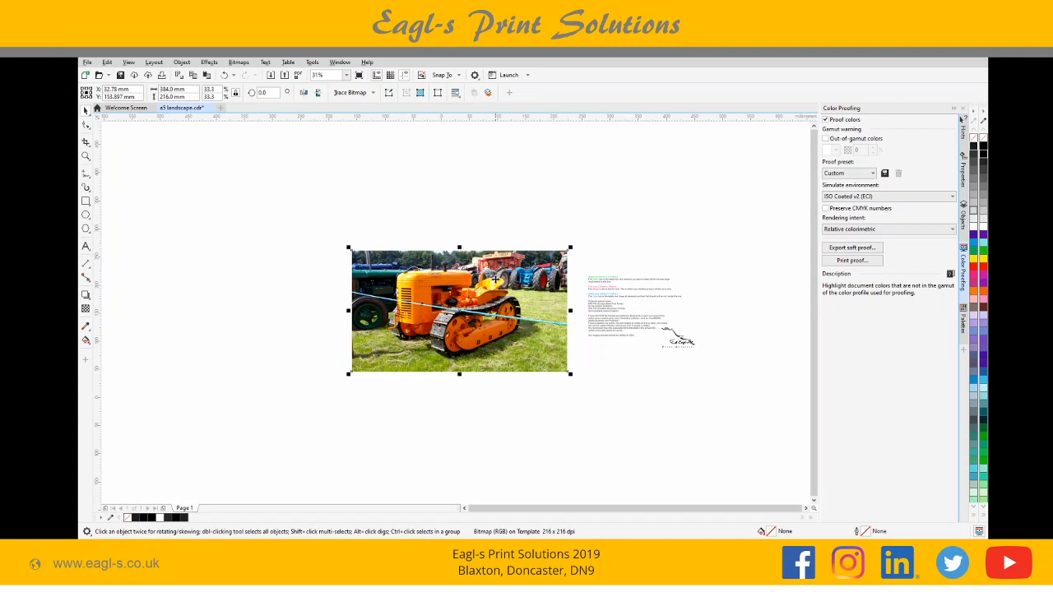
# - Resample the tractor photo to a resolution of 300 dpi, maintaining its aspect ratio
pyautogui.click(238, 62)
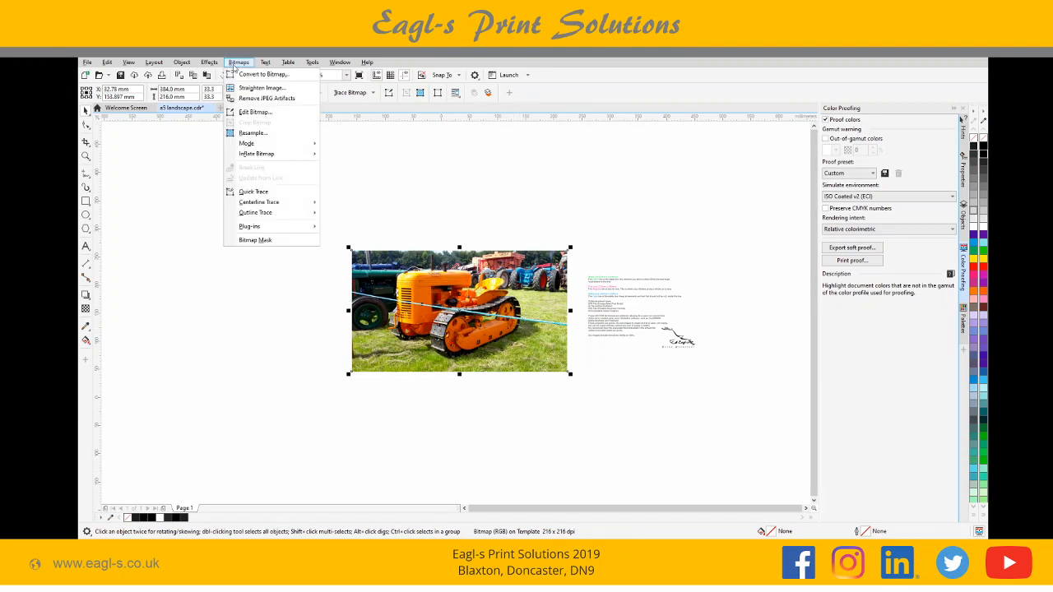
pyautogui.click(255, 133)
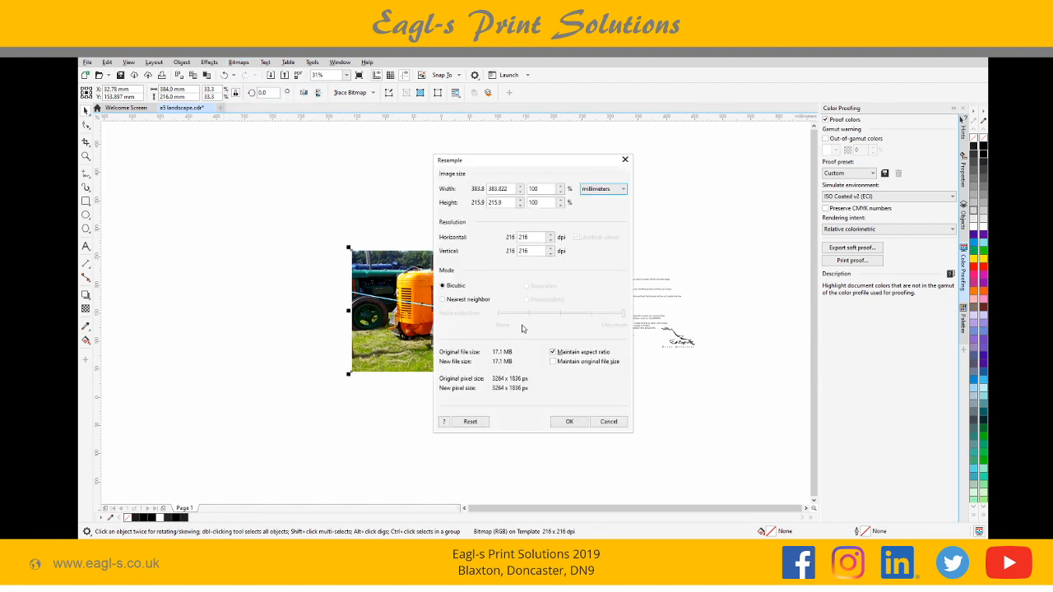
pyautogui.doubleClick(530, 240)
pyautogui.write('300')
pyautogui.press('Return')
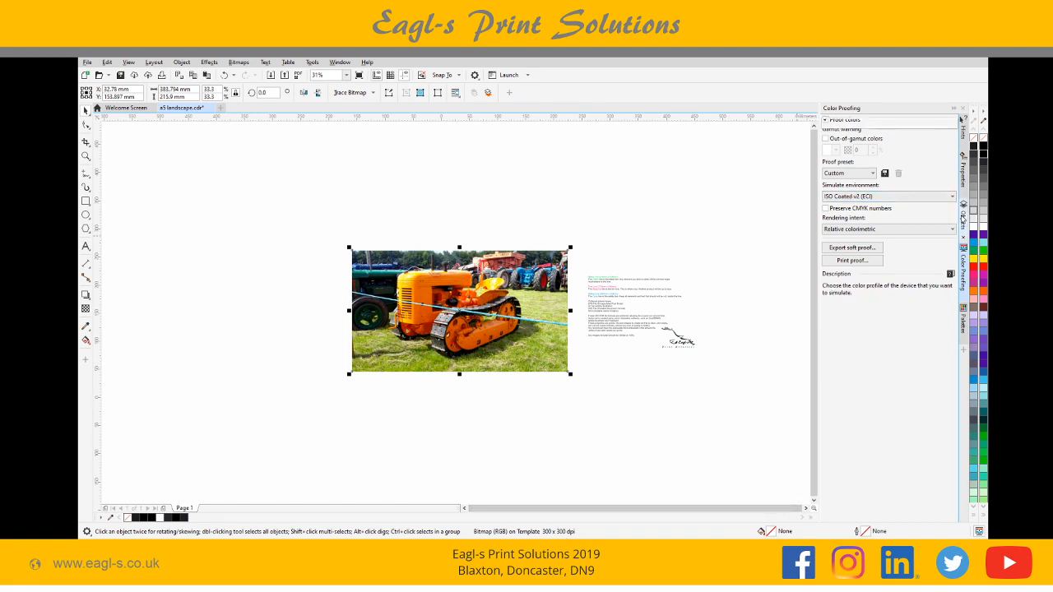
# - Move the tractor photo beneath the template's guide lines and text in the object order
pyautogui.click(963, 218)
pyautogui.moveTo(865, 204); pyautogui.dragTo(864, 262)
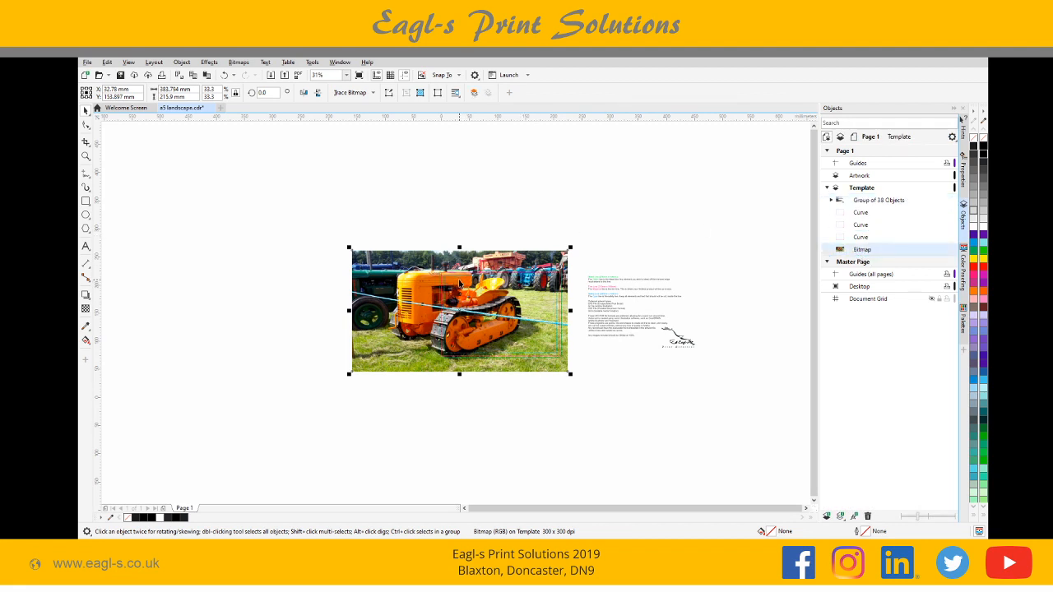
pyautogui.click(505, 304)
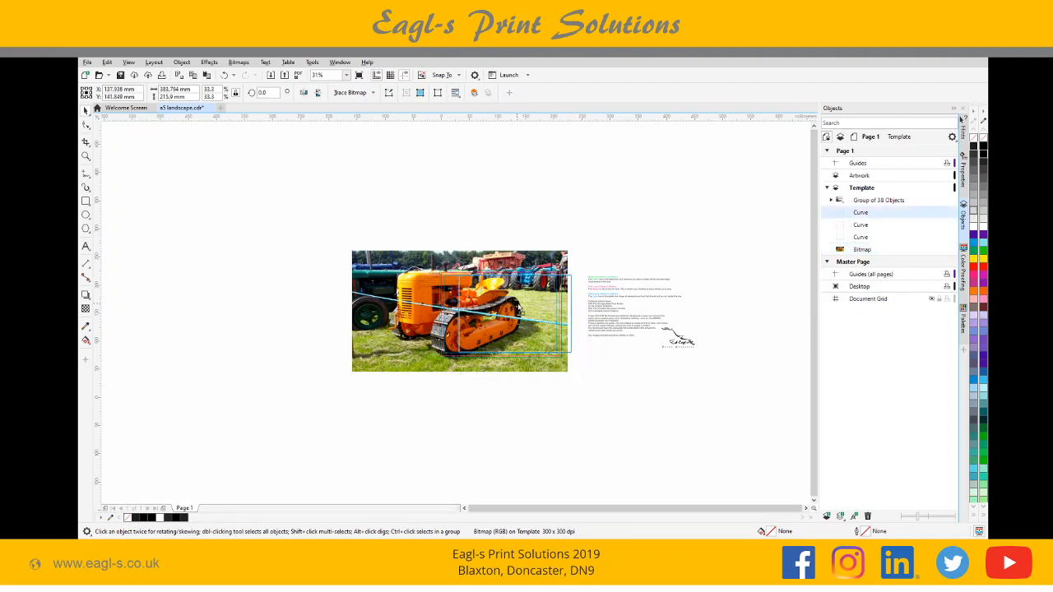
pyautogui.moveTo(507, 305); pyautogui.dragTo(506, 304)
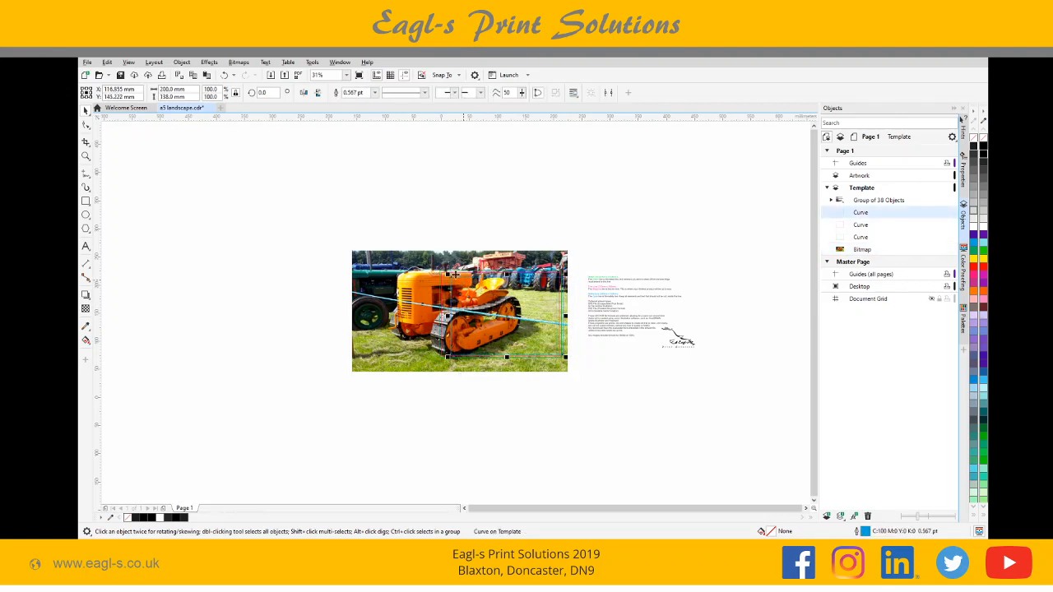
pyautogui.click(225, 78)
# - Move the tractor photo over the flyer template and scale it proportionally to about 275 × 155 mm
pyautogui.click(375, 276)
pyautogui.moveTo(375, 277); pyautogui.dragTo(428, 296)
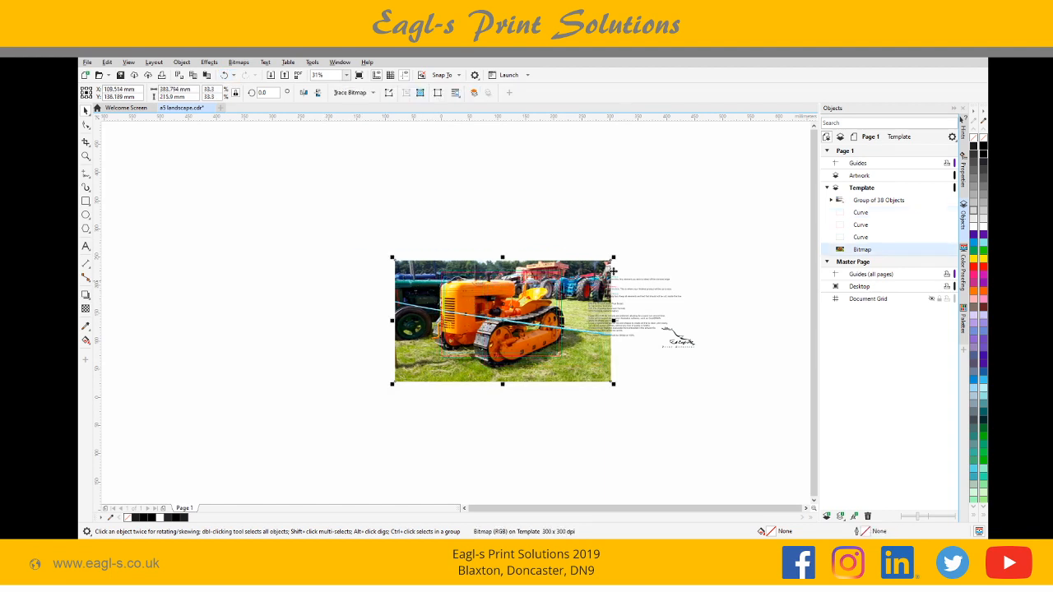
pyautogui.moveTo(612, 257); pyautogui.dragTo(595, 267)
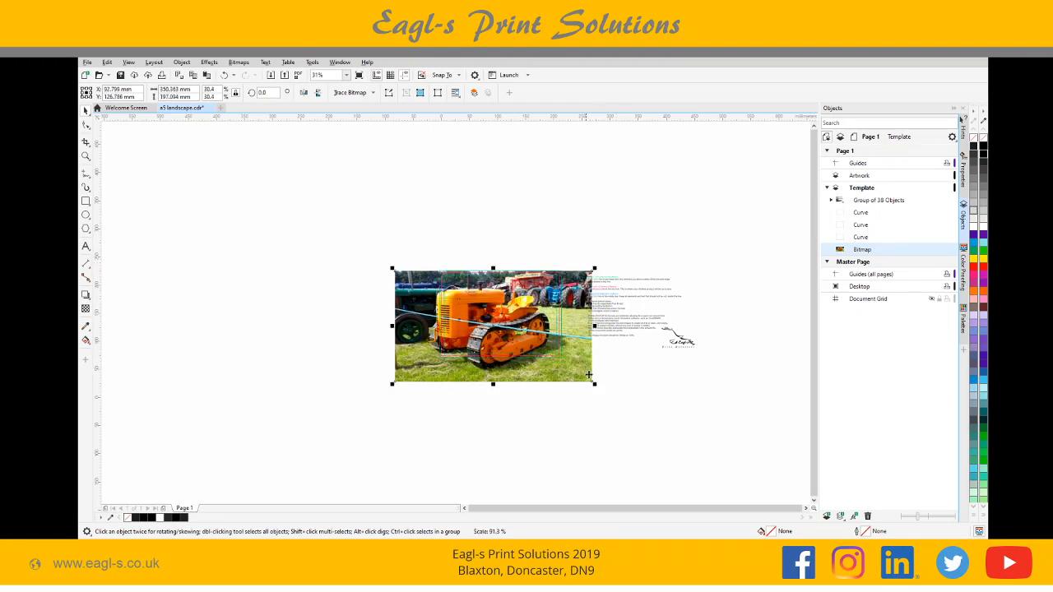
pyautogui.moveTo(594, 383); pyautogui.dragTo(570, 361)
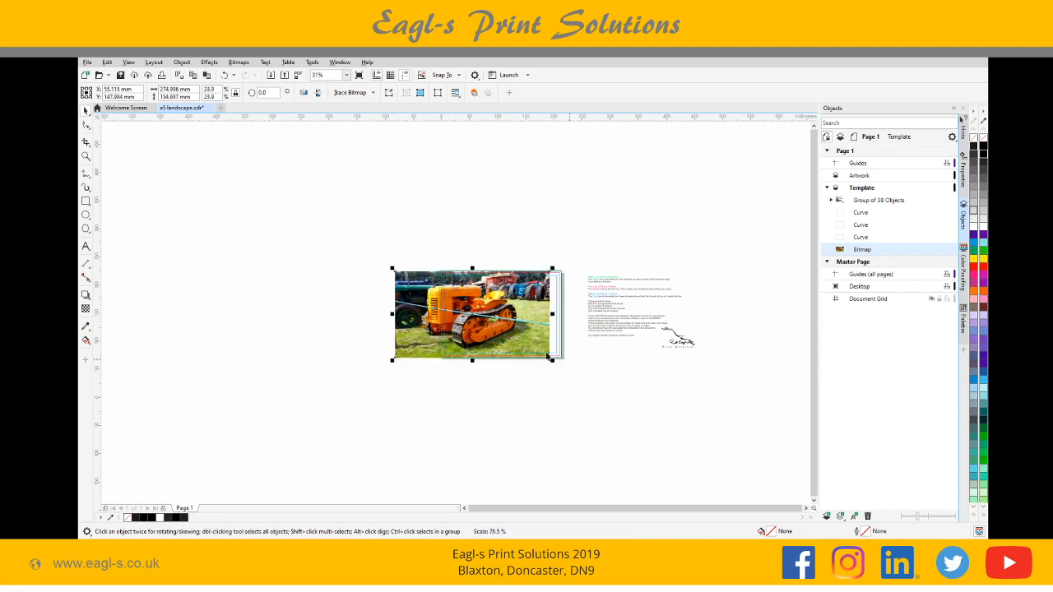
# - Reposition the tractor photo so that it covers the whole area inside the green bleed line
pyautogui.click(491, 316)
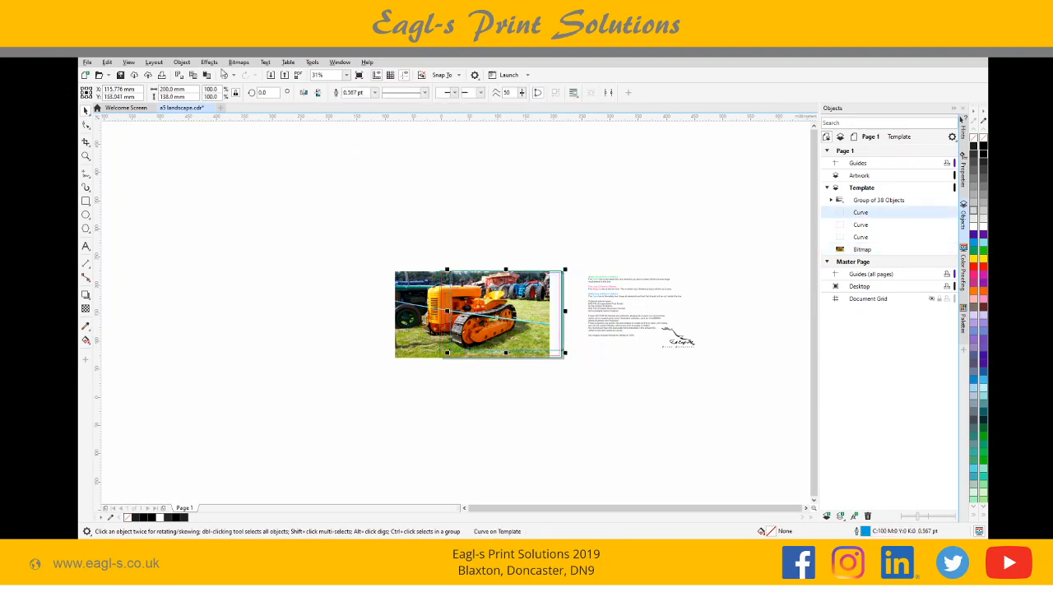
pyautogui.click(224, 75)
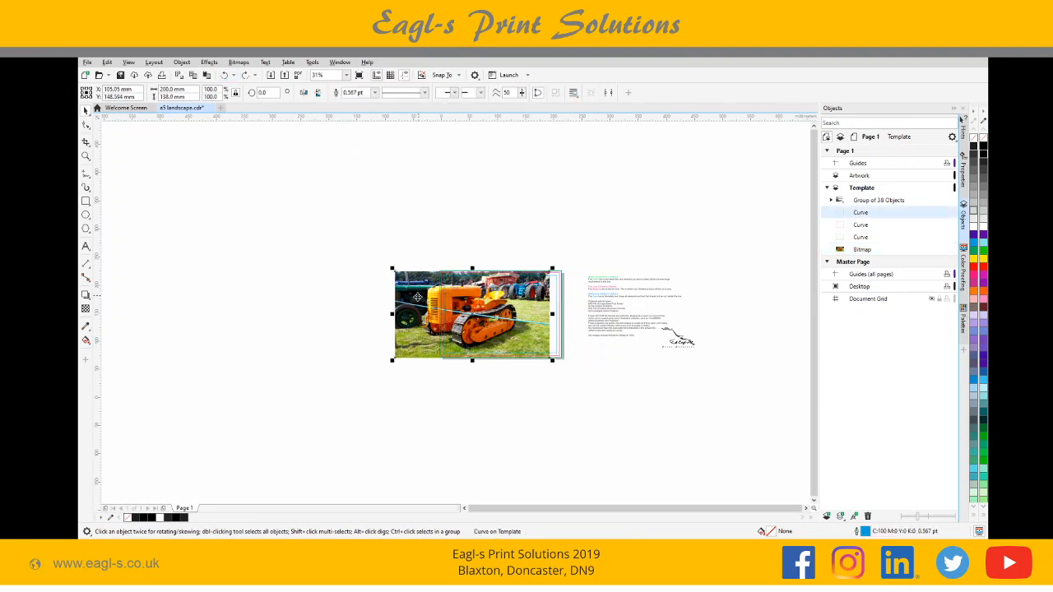
pyautogui.click(420, 297)
pyautogui.moveTo(428, 300); pyautogui.dragTo(442, 300)
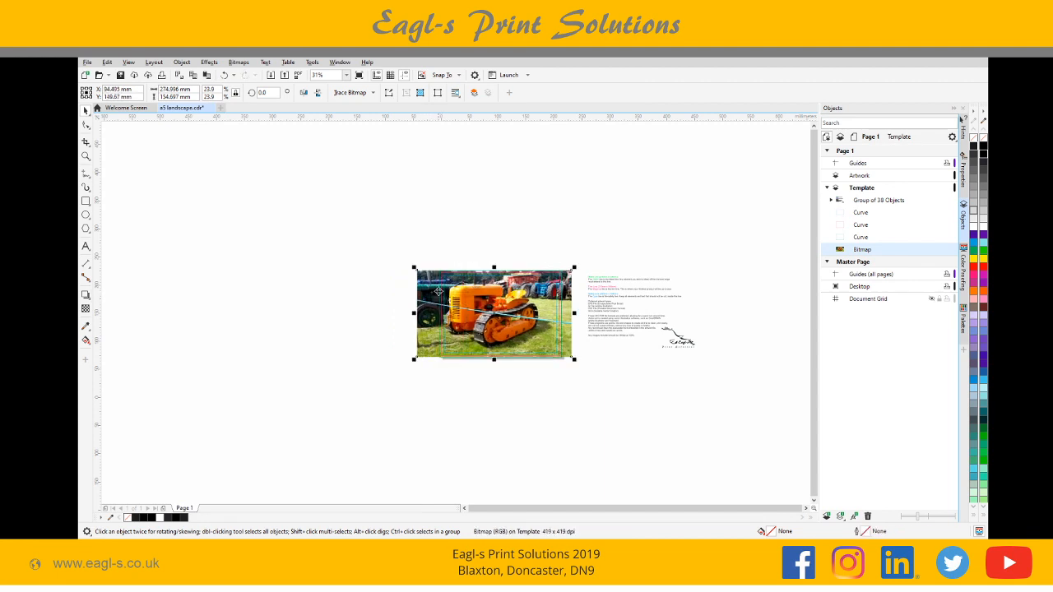
pyautogui.moveTo(427, 314); pyautogui.dragTo(440, 314)
# - Resample the reduced tractor photo to 300 dpi, maintaining its aspect ratio
pyautogui.click(347, 74)
pyautogui.click(338, 101)
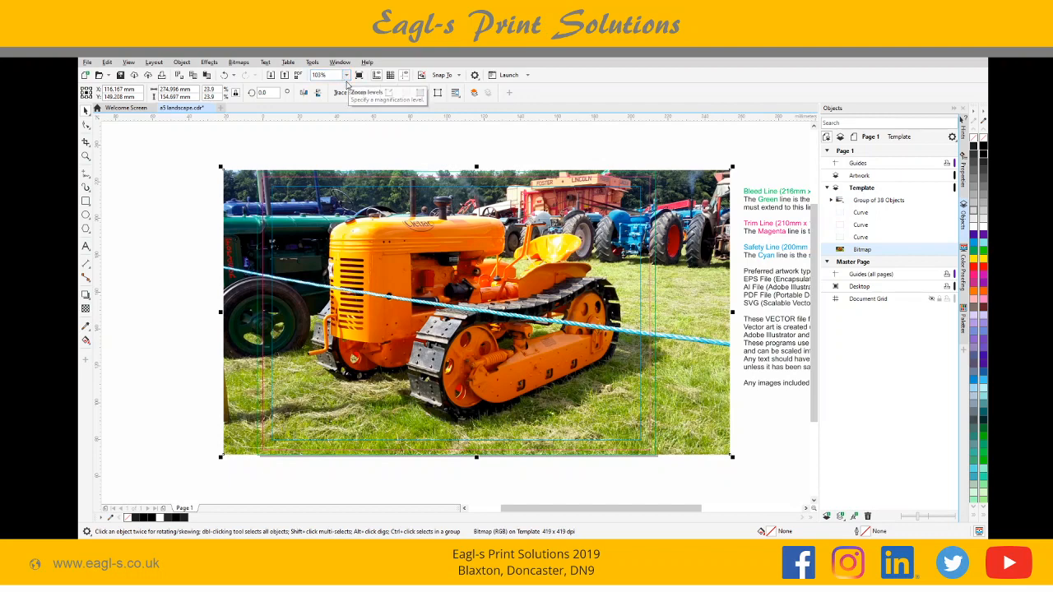
pyautogui.click(243, 64)
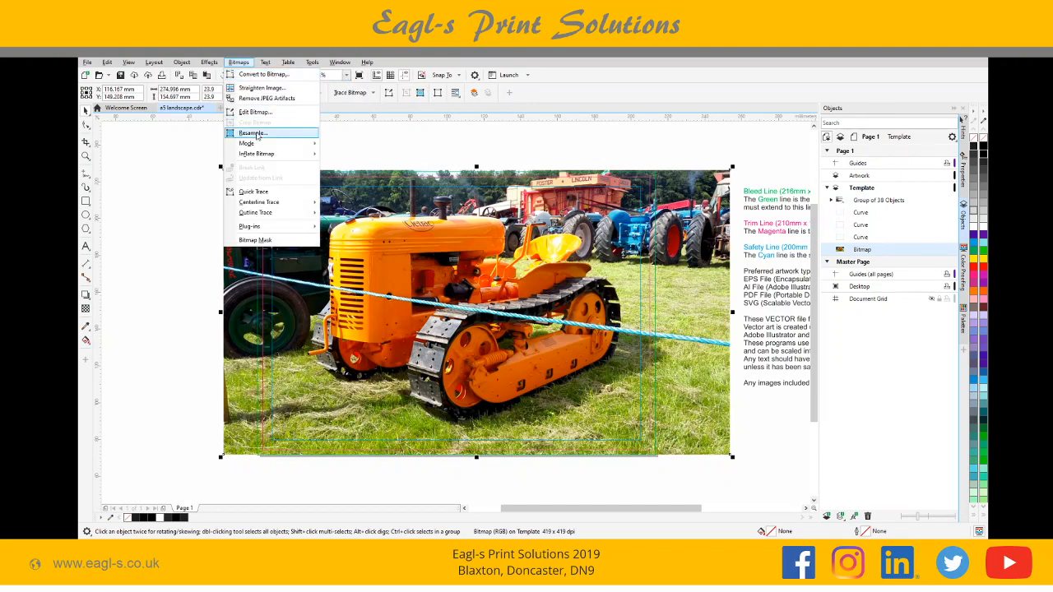
pyautogui.click(255, 134)
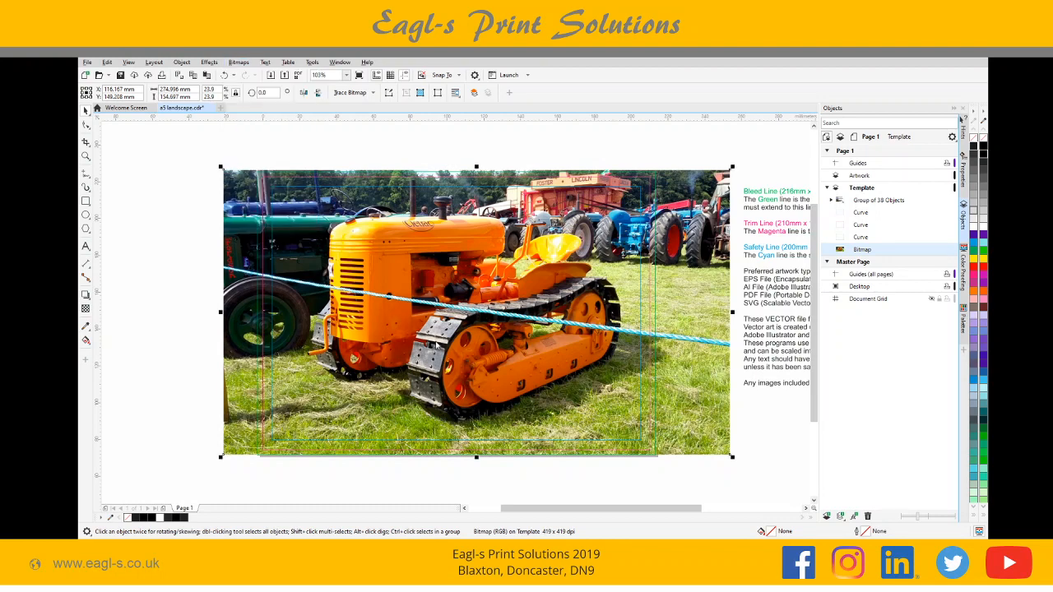
pyautogui.doubleClick(531, 238)
pyautogui.write('300')
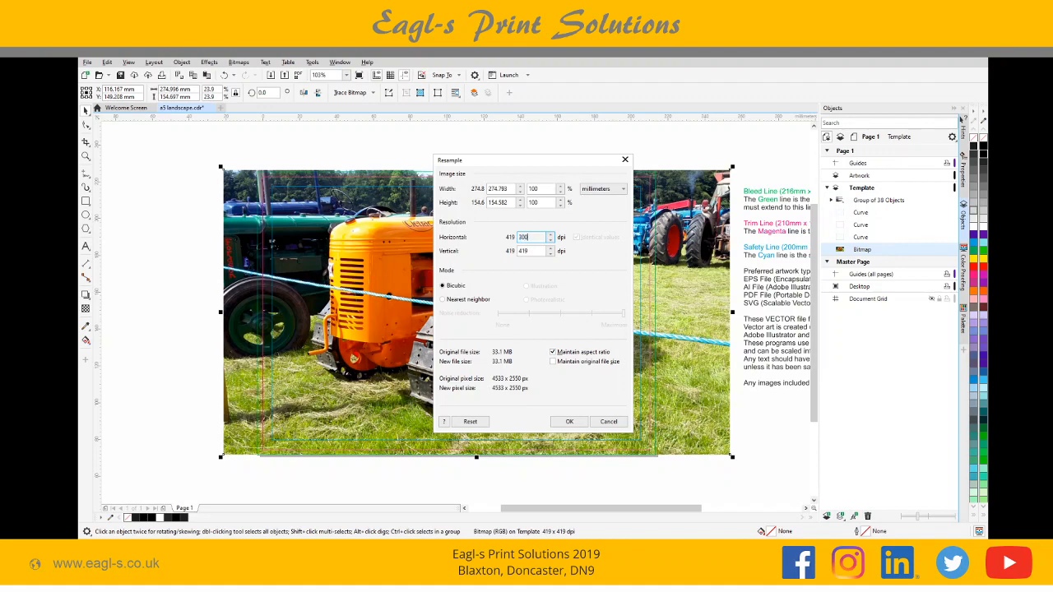
pyautogui.press('Return')
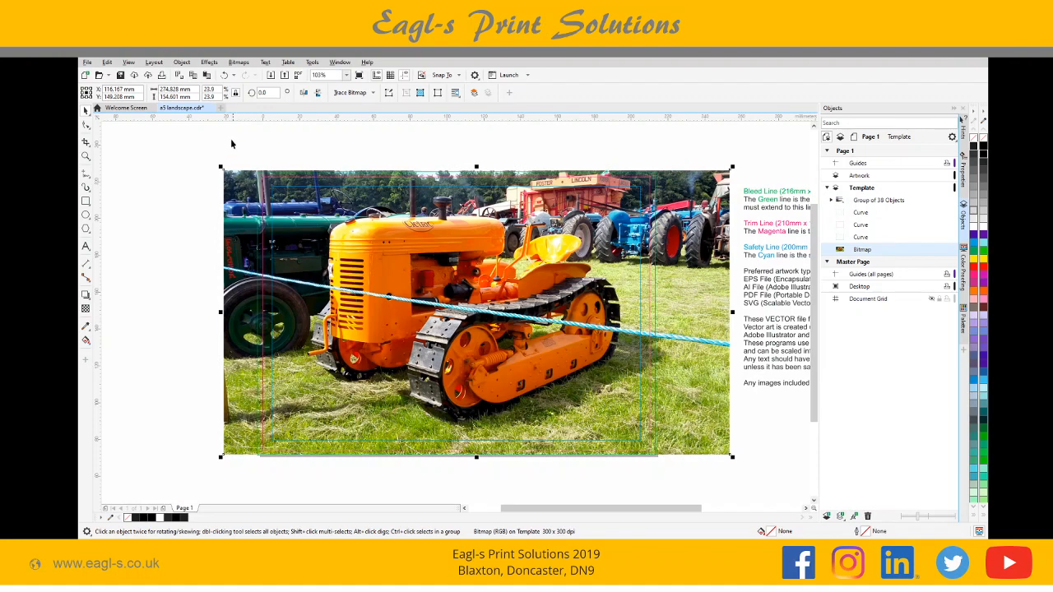
# - PowerClip the tractor photo inside the template's green bleed line
pyautogui.click(184, 64)
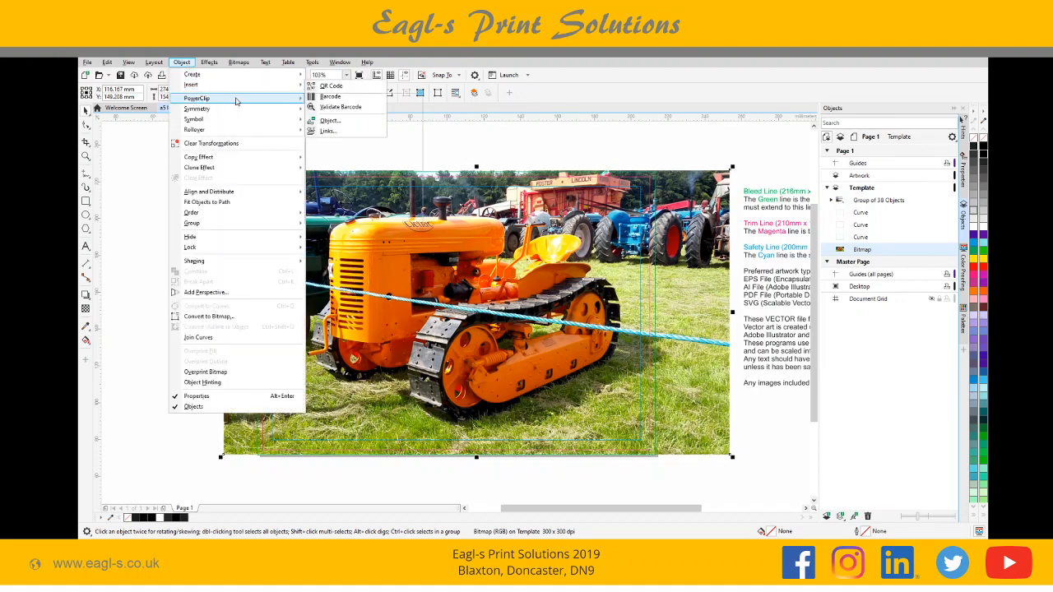
pyautogui.moveTo(265, 101)
pyautogui.click(329, 100)
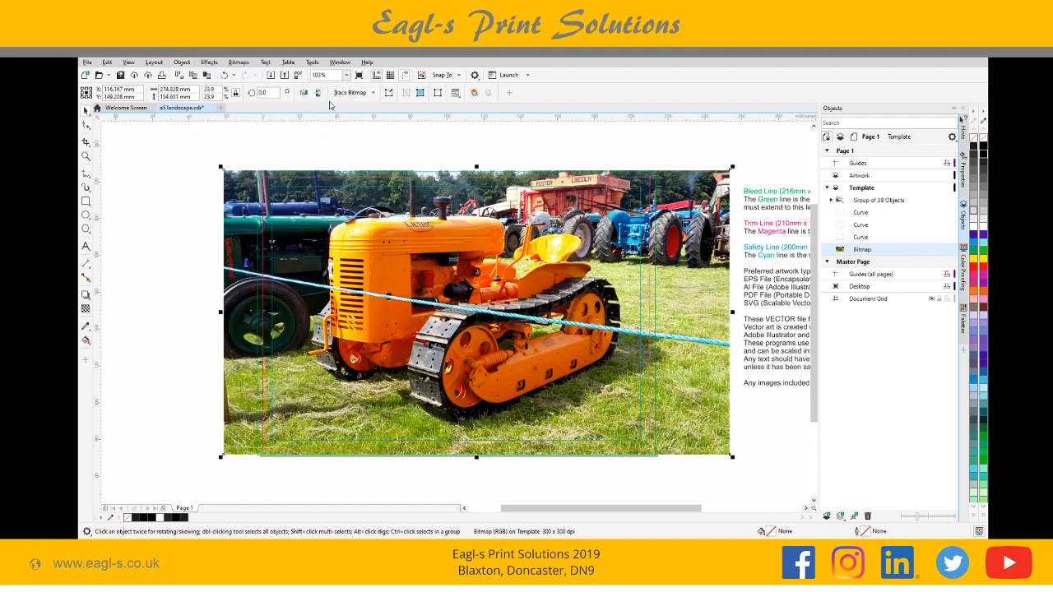
pyautogui.click(262, 170)
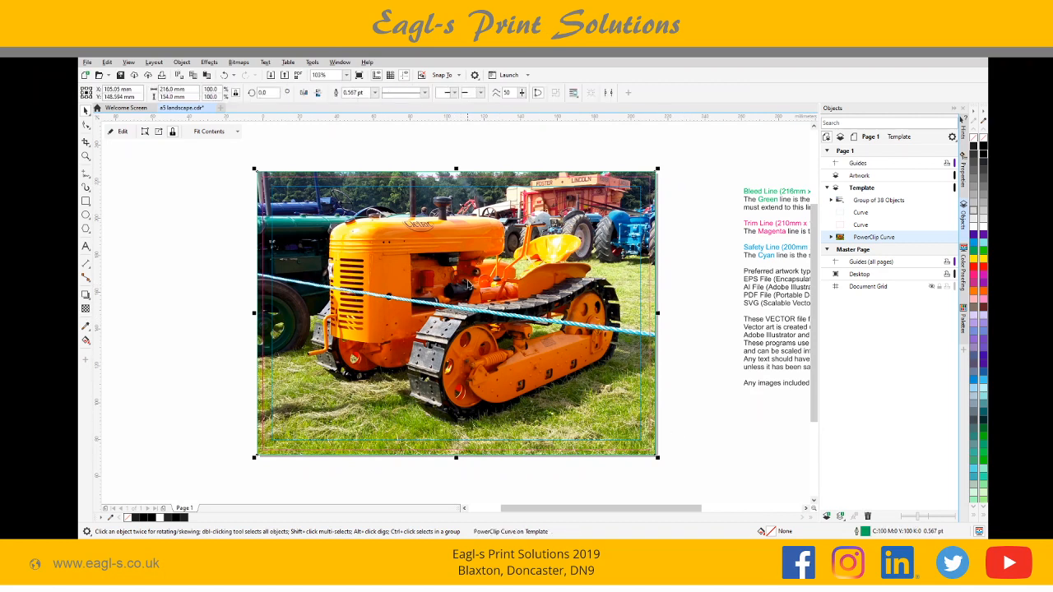
pyautogui.moveTo(467, 284); pyautogui.dragTo(491, 281)
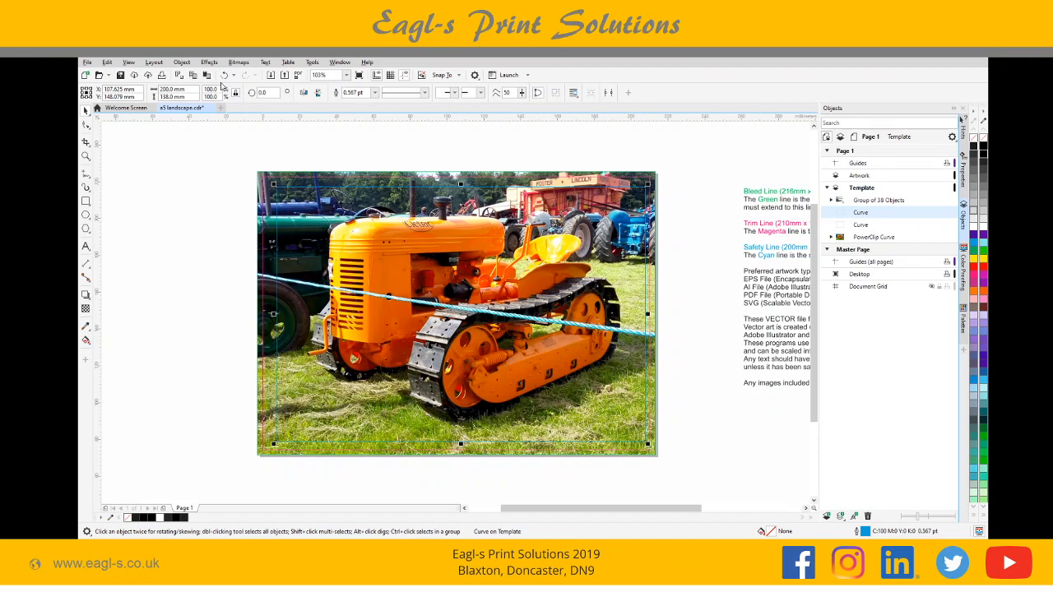
pyautogui.click(224, 75)
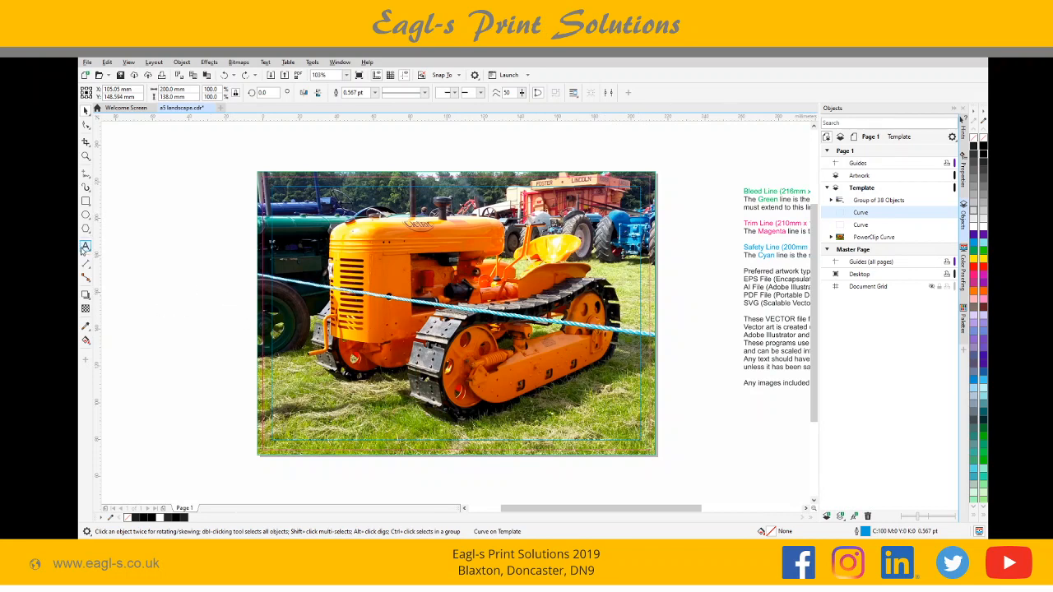
# - Add the artistic text "Fantastic Flyer Demo" over the tractor and enlarge it to about 44 pt
pyautogui.press('F8')
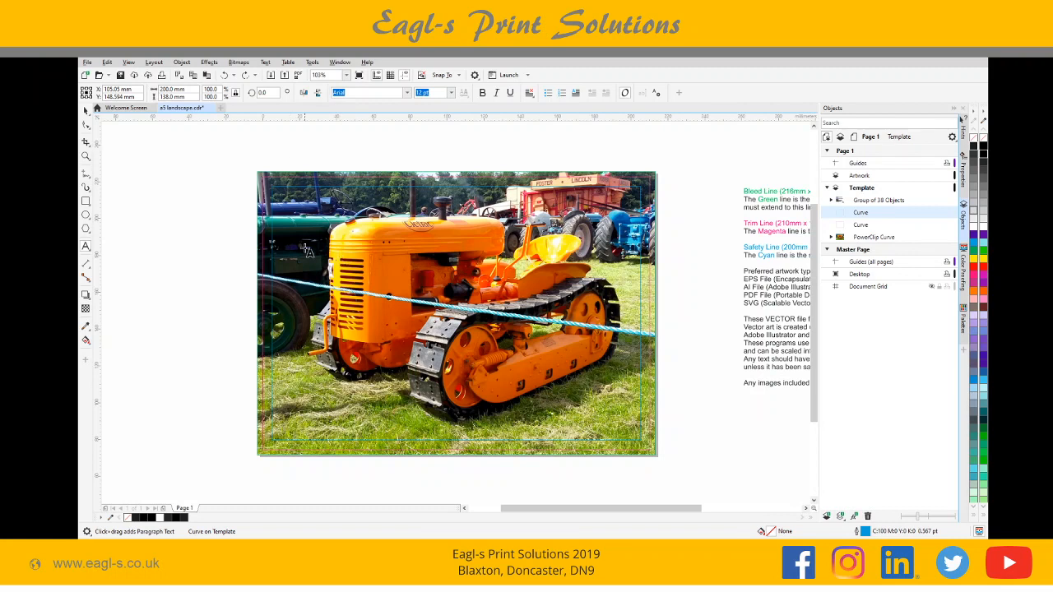
pyautogui.click(301, 248)
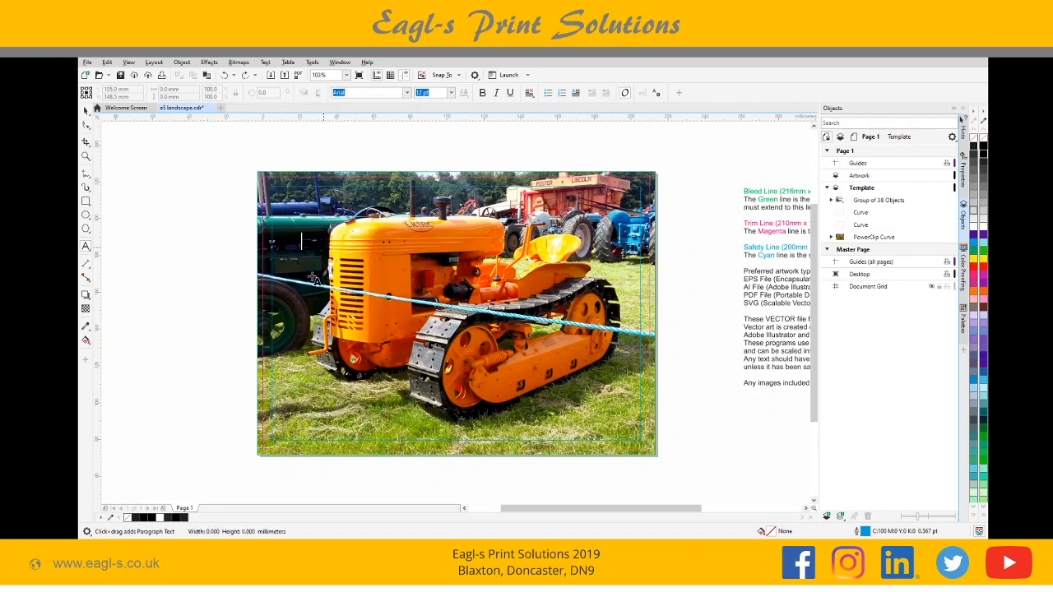
pyautogui.click(341, 301)
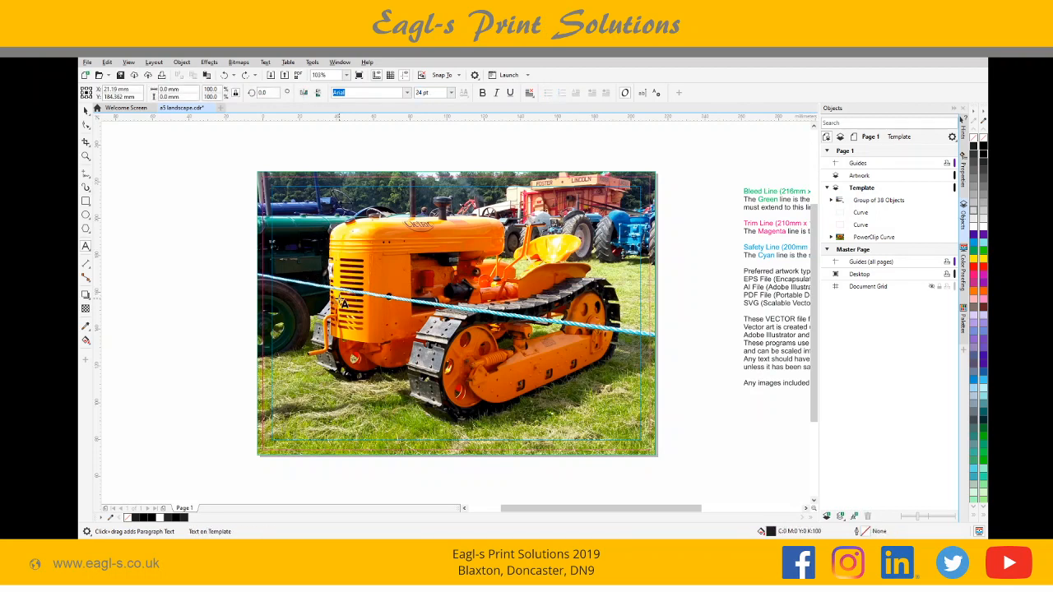
pyautogui.write('Fantastic')
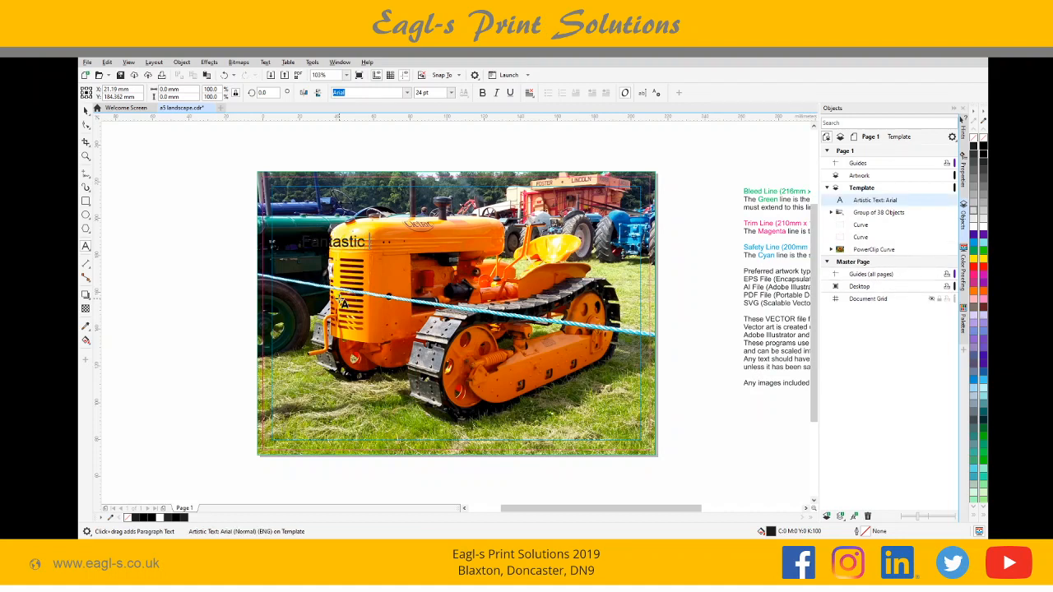
pyautogui.write(' Flyer Demo')
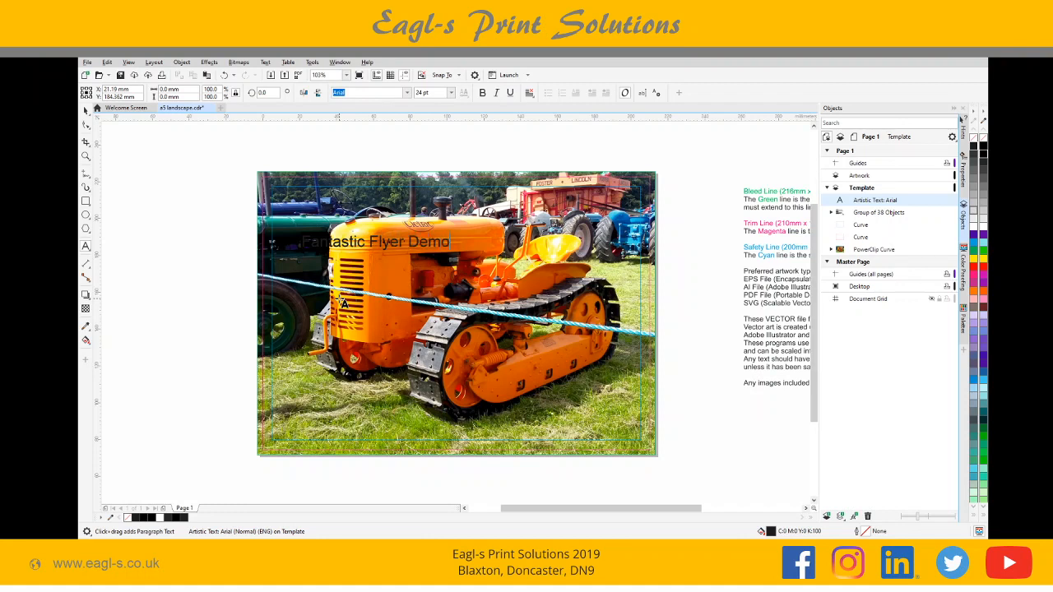
pyautogui.moveTo(450, 254)
pyautogui.moveTo(451, 254); pyautogui.dragTo(610, 300)
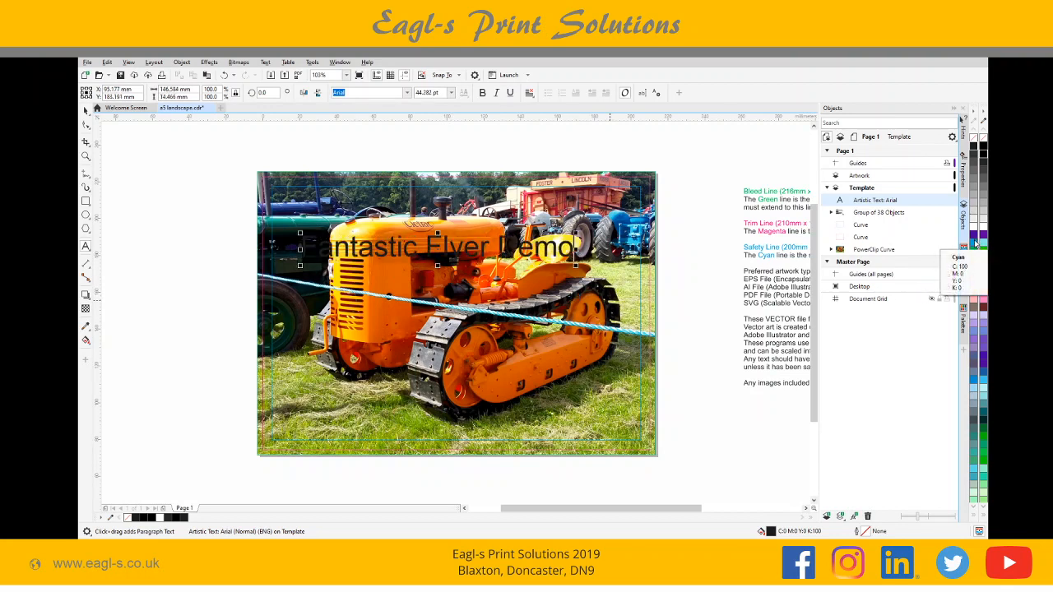
# - Fill the "Fantastic Flyer Demo" text with cyan, C100 M0 Y0 K0
pyautogui.click(975, 244)
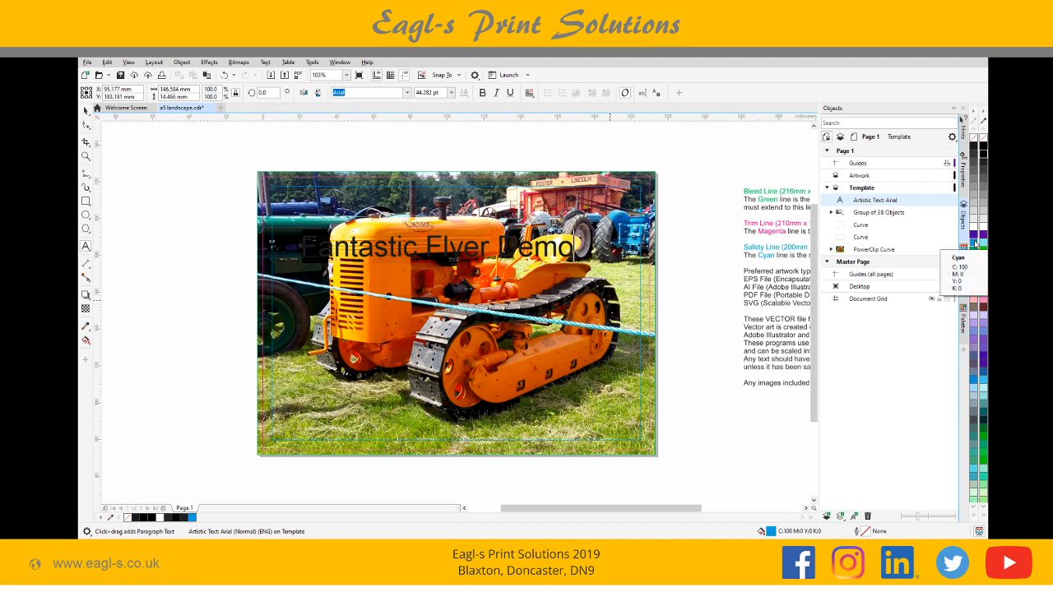
pyautogui.rightClick(975, 243)
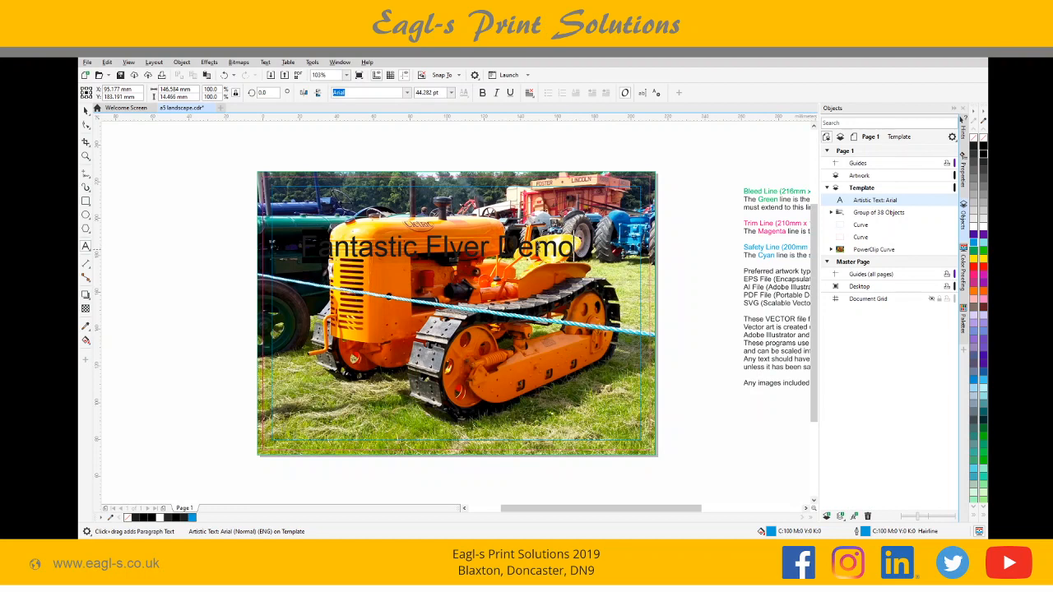
pyautogui.click(87, 109)
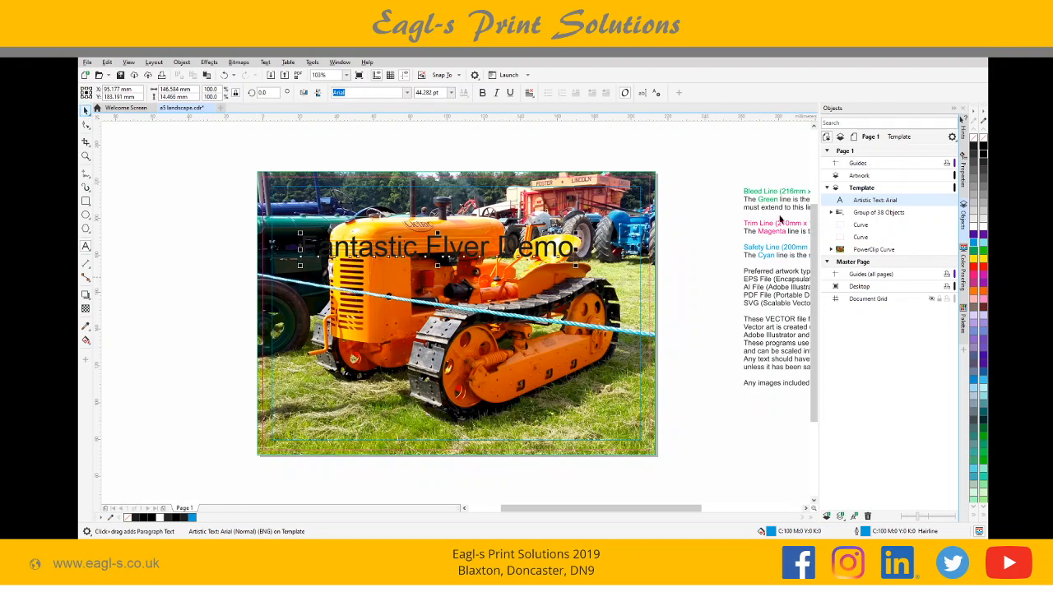
pyautogui.click(973, 247)
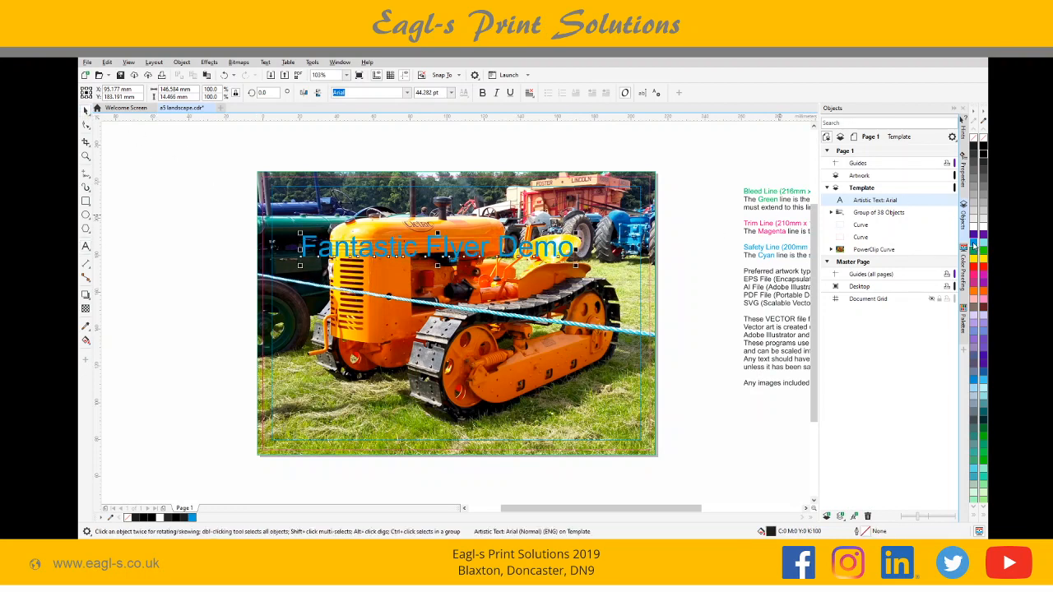
# - Move the cyan text to the flyer's lower-left corner, just inside the safety line
pyautogui.moveTo(438, 248); pyautogui.dragTo(453, 398)
pyautogui.moveTo(442, 401); pyautogui.dragTo(485, 401)
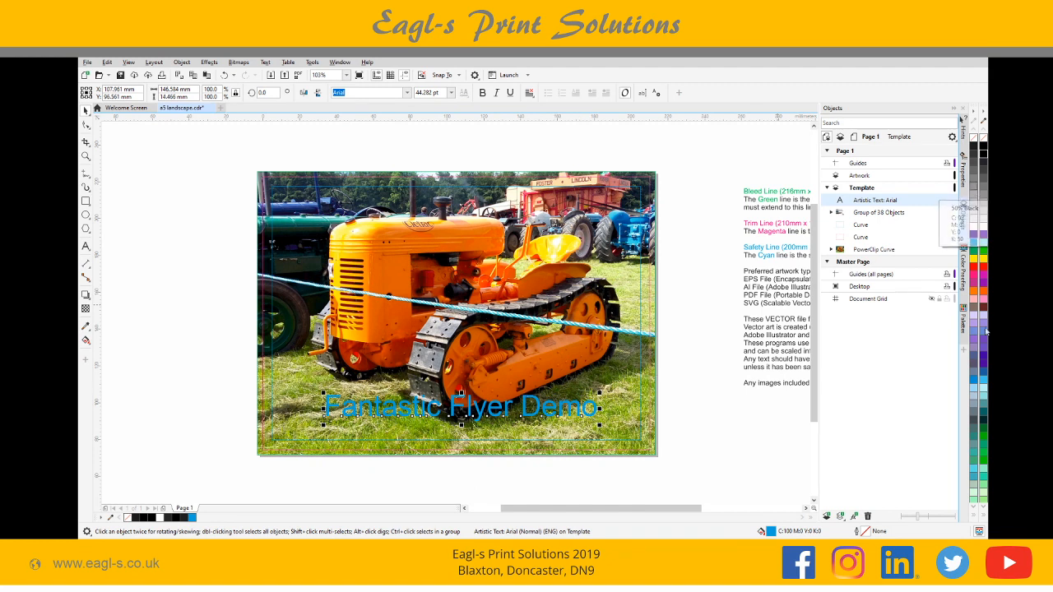
pyautogui.moveTo(976, 197); pyautogui.dragTo(415, 429)
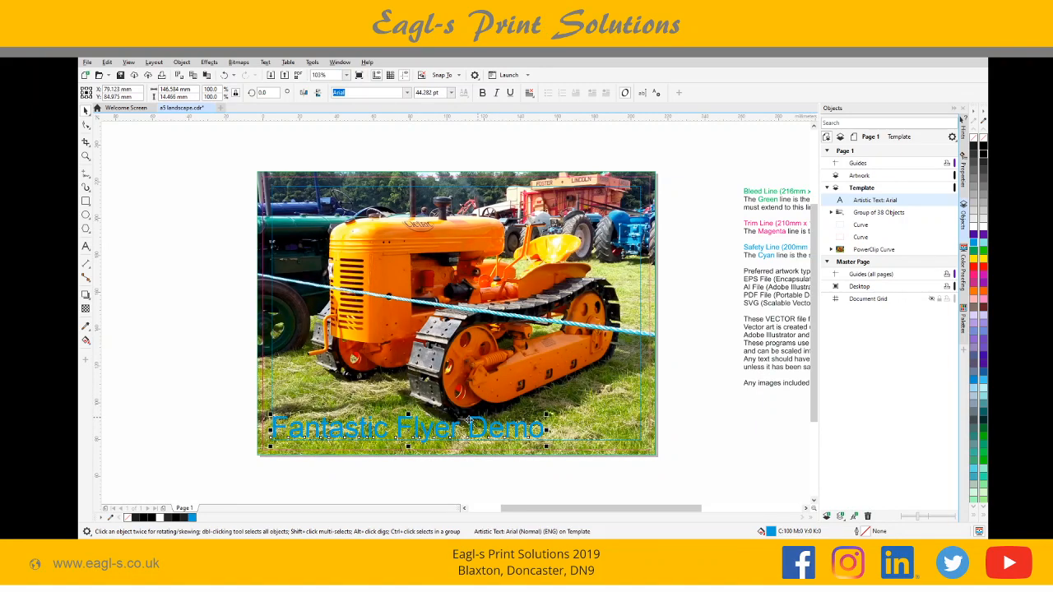
pyautogui.press('Up')
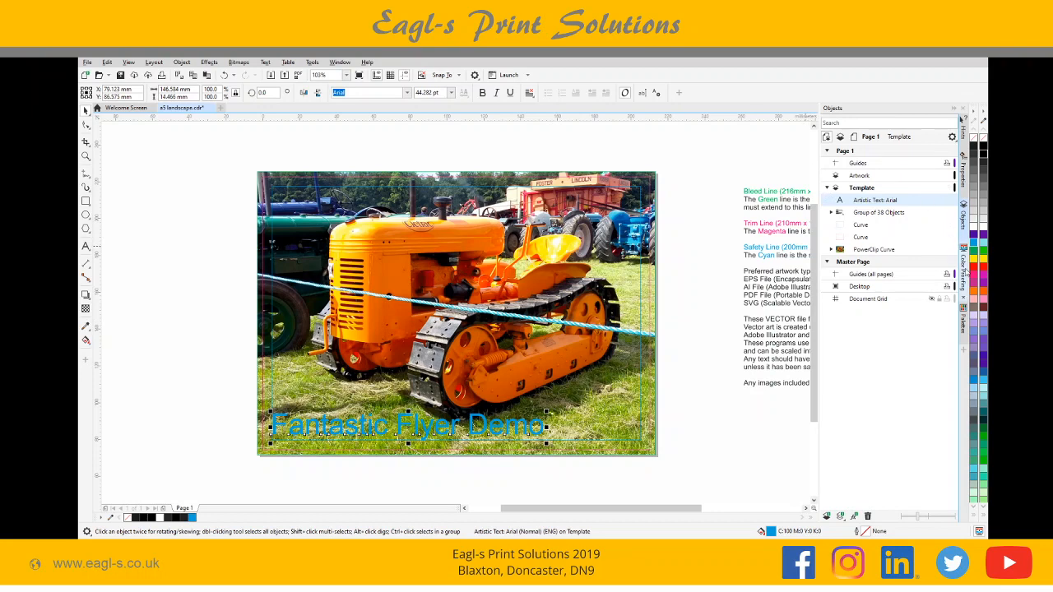
# - Turn on the out-of-gamut color warning and convert the "Fantastic Flyer Demo" text to a 300 dpi CMYK bitmap with transparent background
pyautogui.click(963, 271)
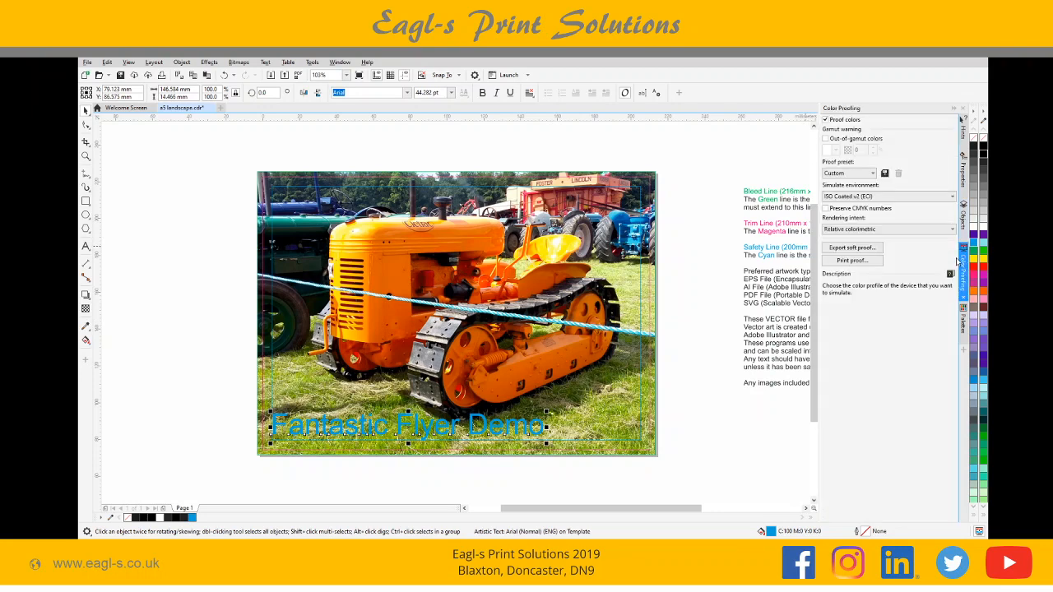
pyautogui.click(826, 139)
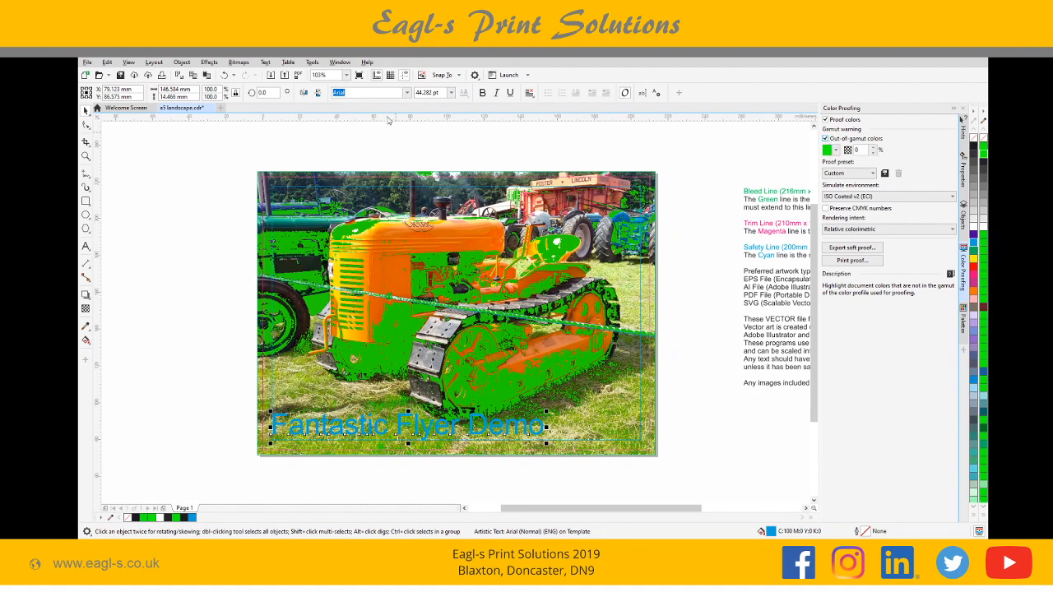
pyautogui.click(237, 64)
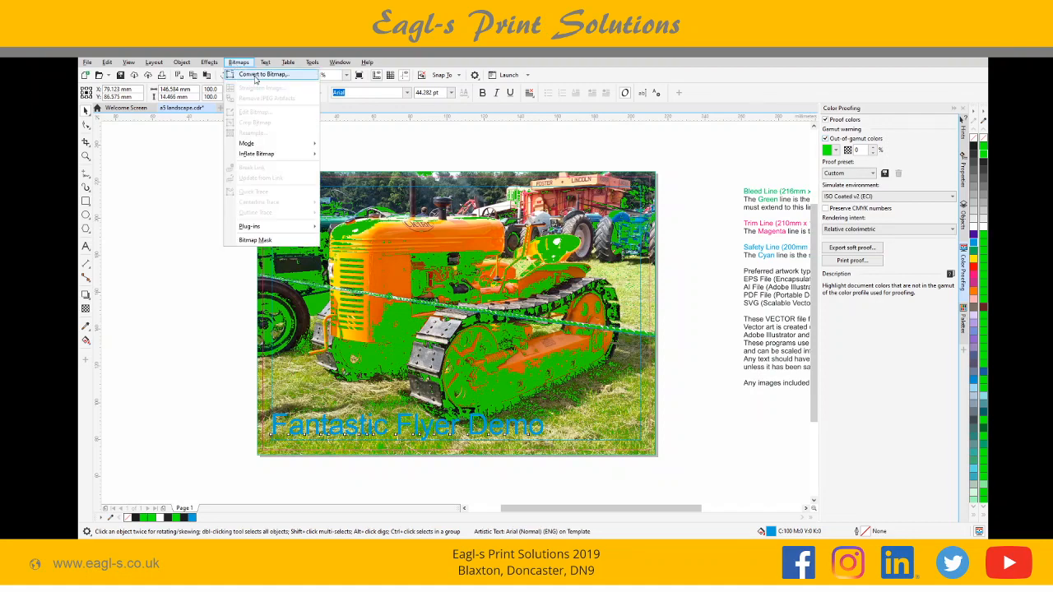
pyautogui.click(255, 75)
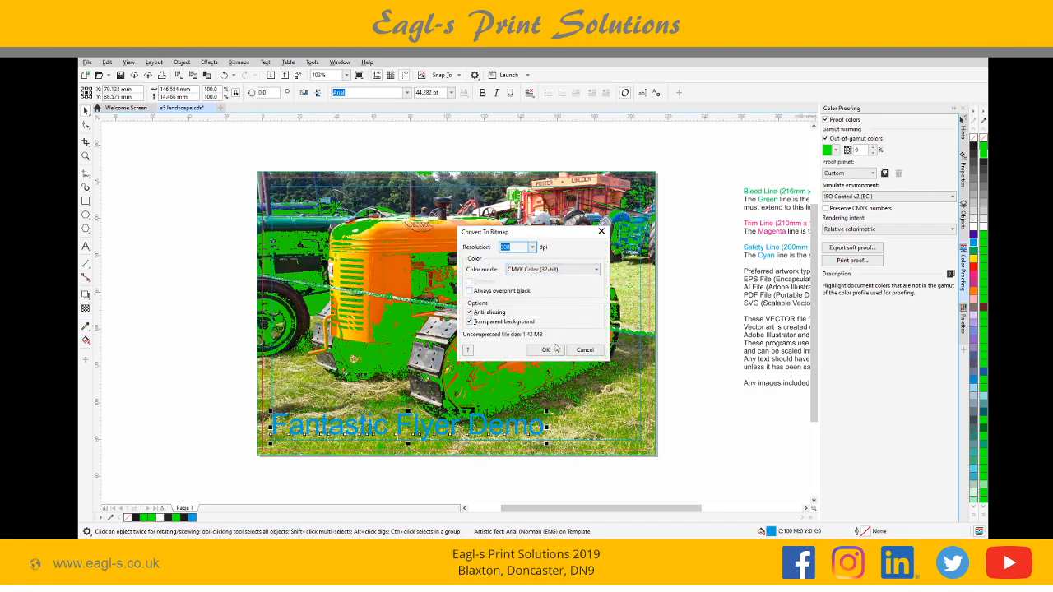
pyautogui.click(554, 348)
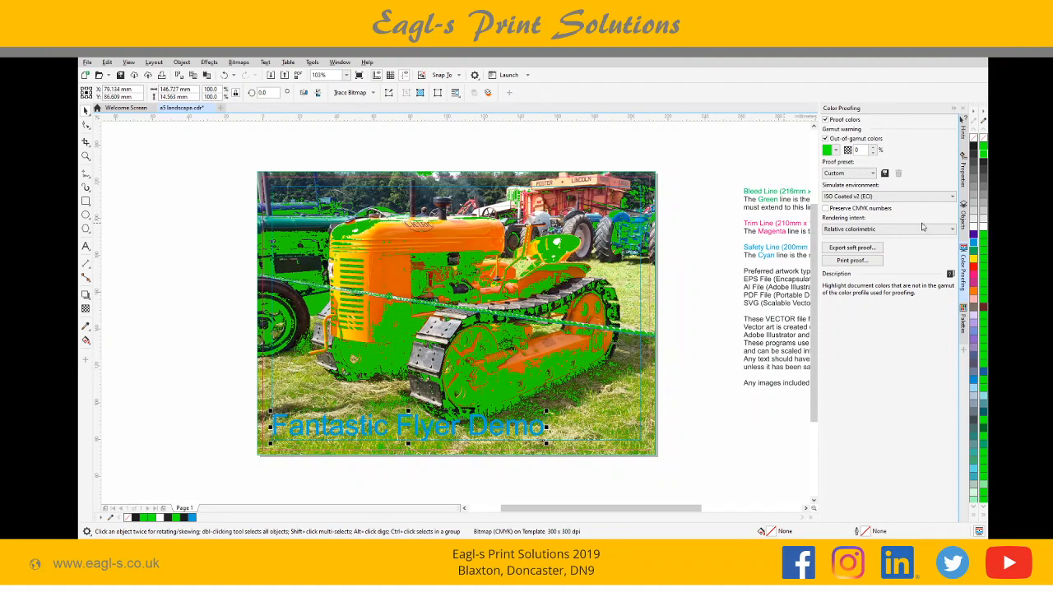
# - Edit the PowerClip contents, convert the tractor photo to a 300 dpi CMYK Color (32-bit) bitmap, and finish editing the frame
pyautogui.click(964, 220)
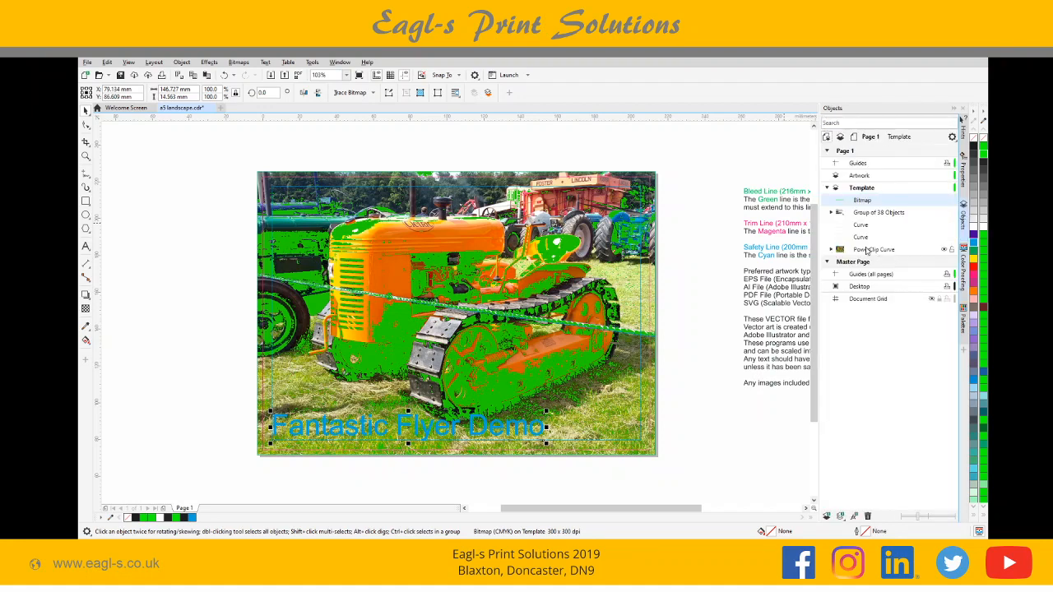
pyautogui.click(861, 251)
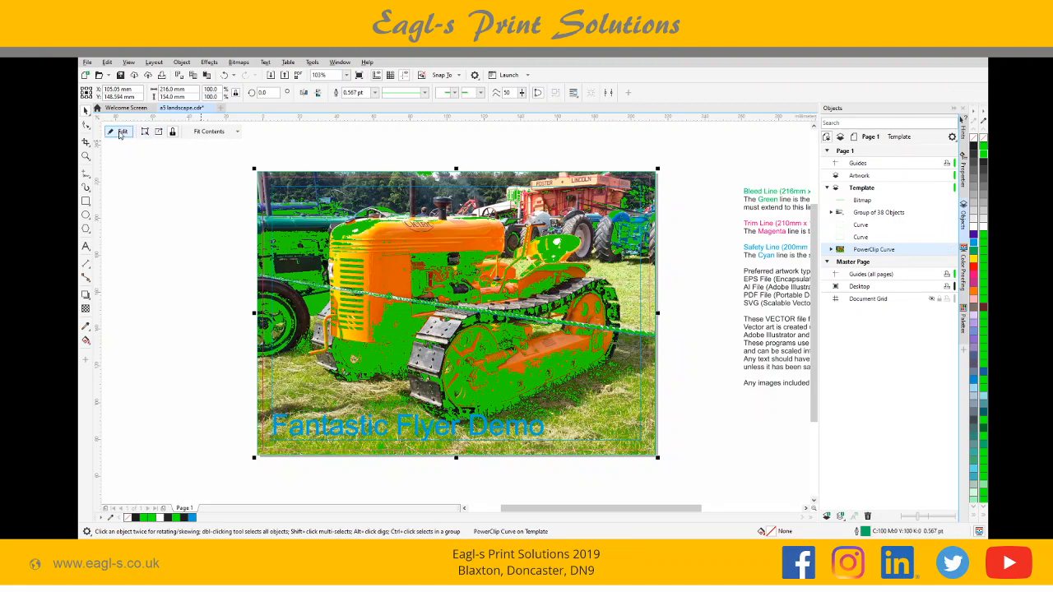
pyautogui.click(121, 133)
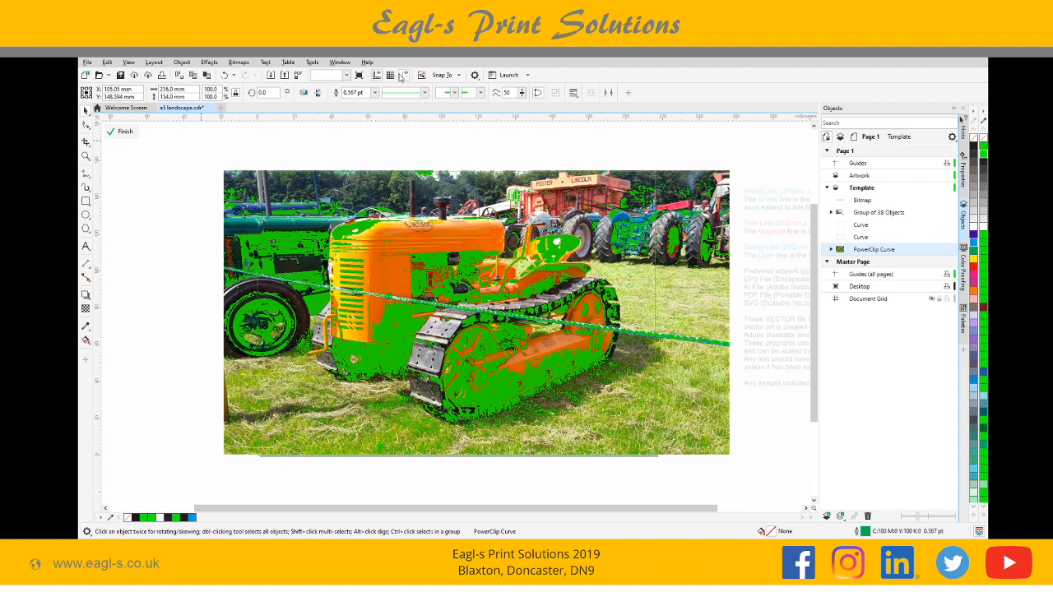
pyautogui.click(234, 191)
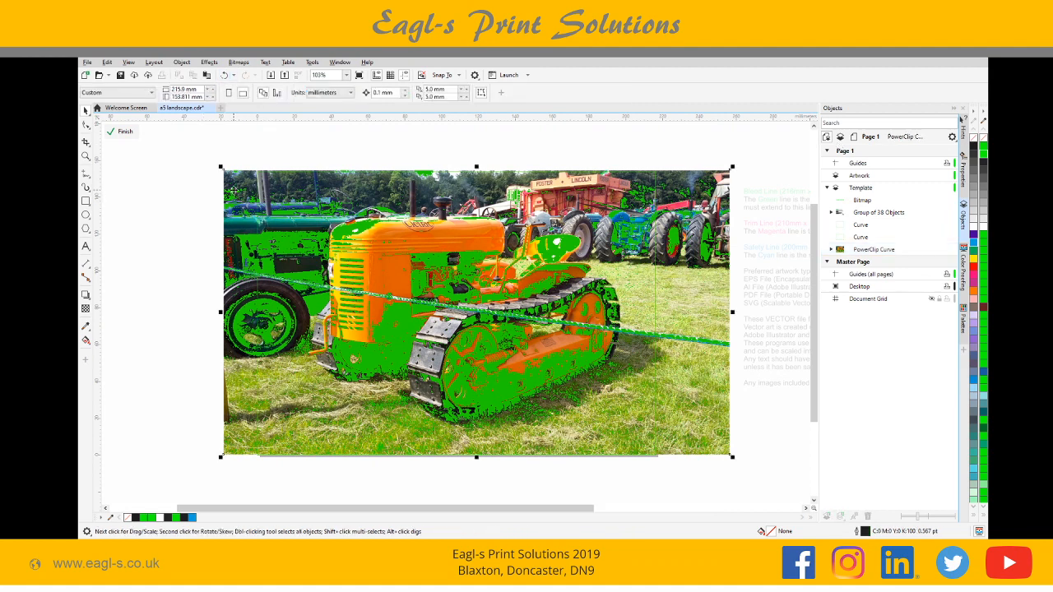
pyautogui.click(238, 62)
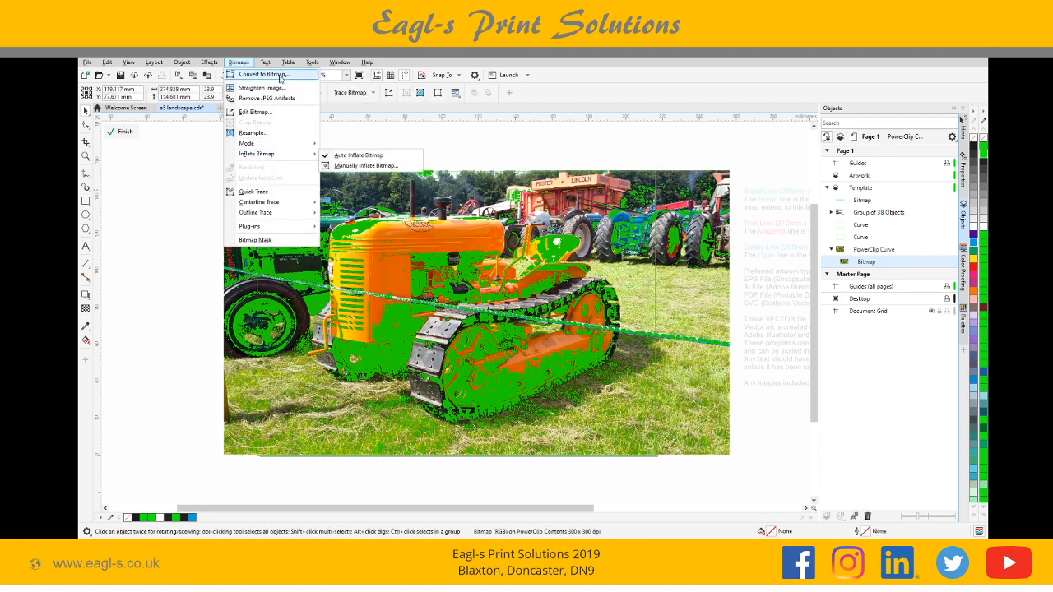
pyautogui.click(425, 195)
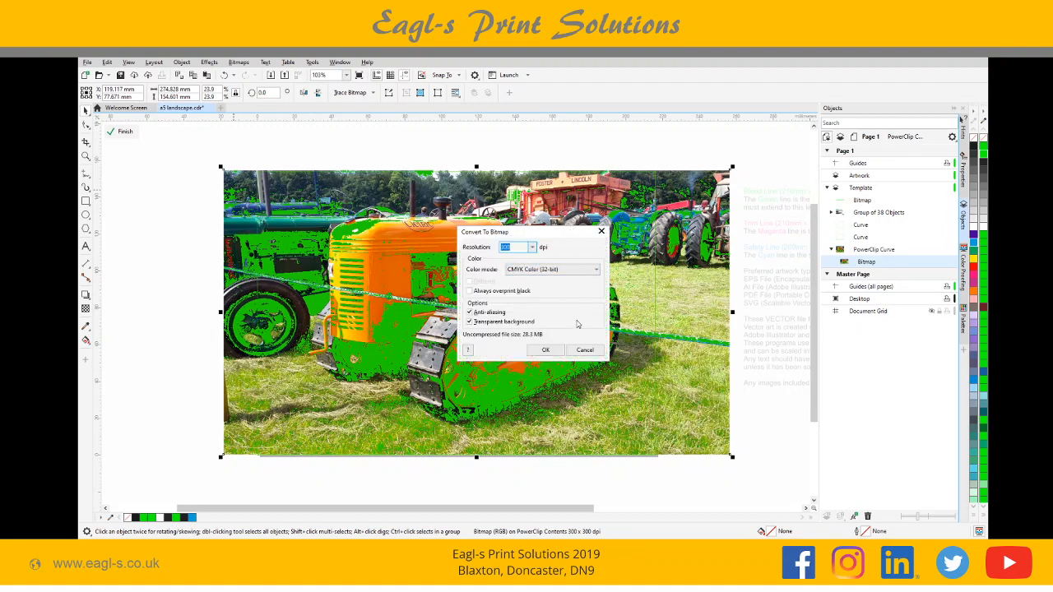
pyautogui.click(546, 350)
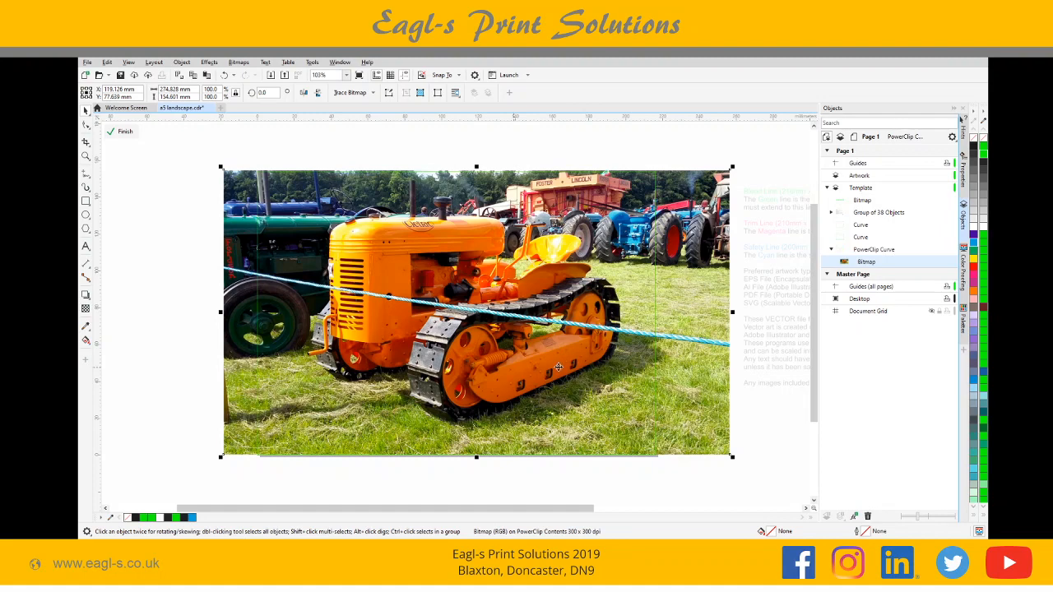
pyautogui.click(123, 132)
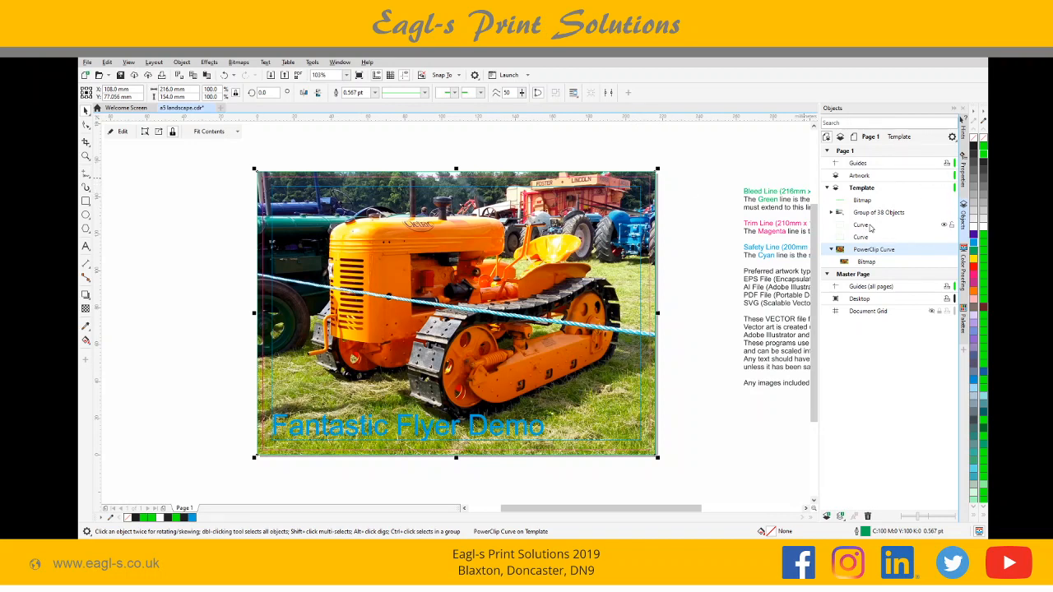
# - Hide the template's safety and trim line curves and remove the green outline from the PowerClip frame
pyautogui.click(944, 225)
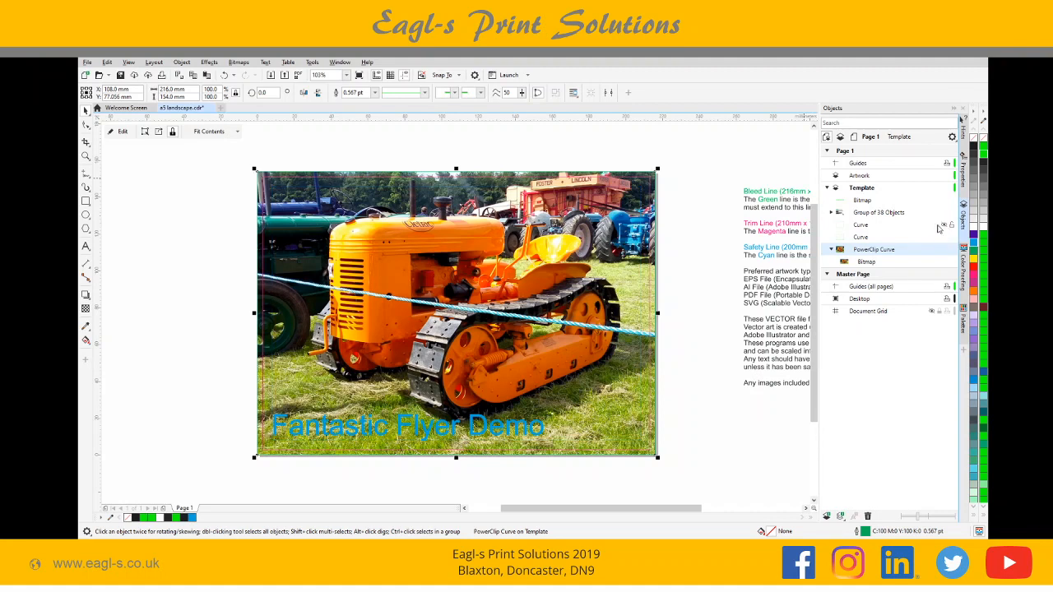
pyautogui.click(944, 238)
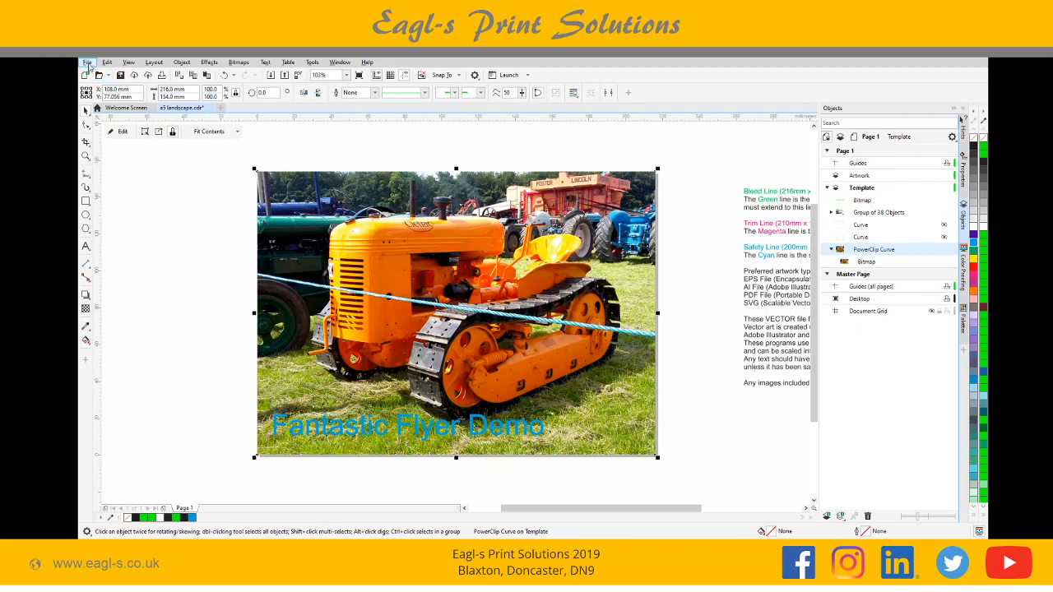
# - Select the photo and text, and export the current document to the Desktop as a PDF named "Fantastic Flyer", with Acrobat DC compatibility
pyautogui.click(174, 178)
pyautogui.moveTo(226, 161); pyautogui.dragTo(686, 473)
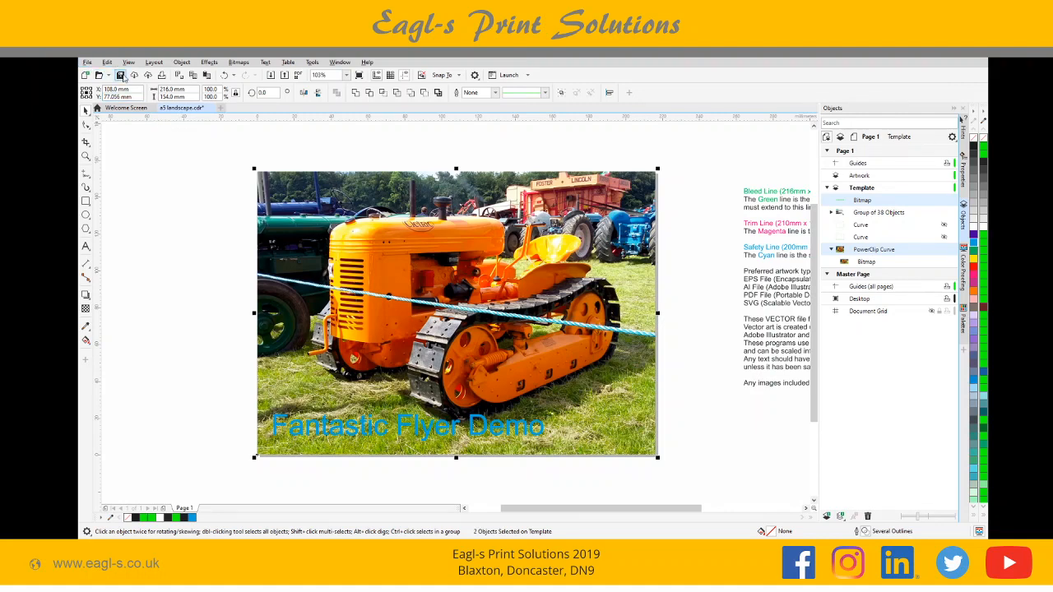
pyautogui.click(86, 62)
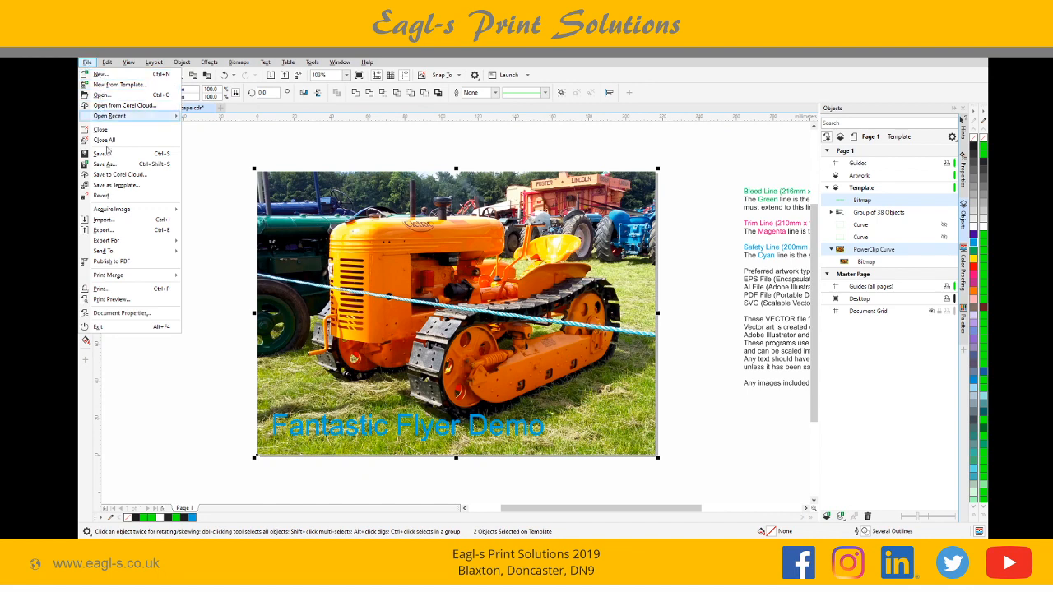
pyautogui.click(111, 232)
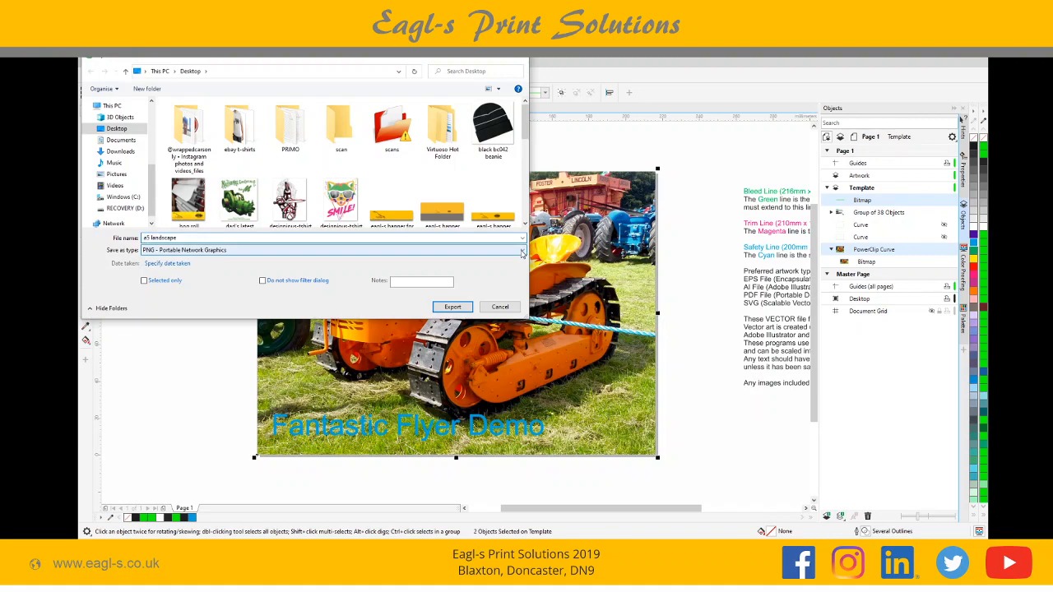
pyautogui.click(522, 251)
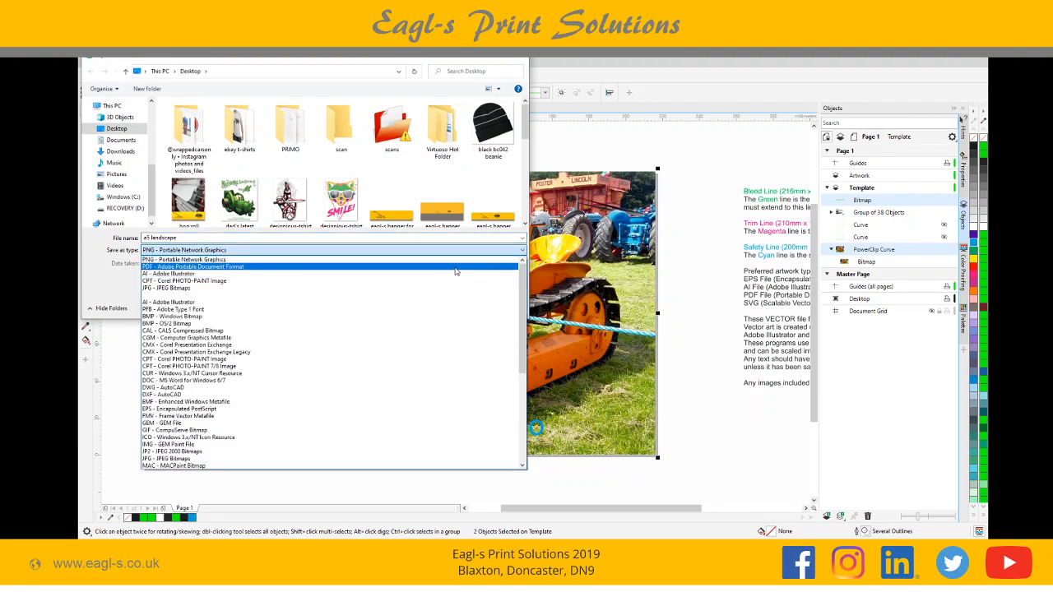
pyautogui.click(455, 268)
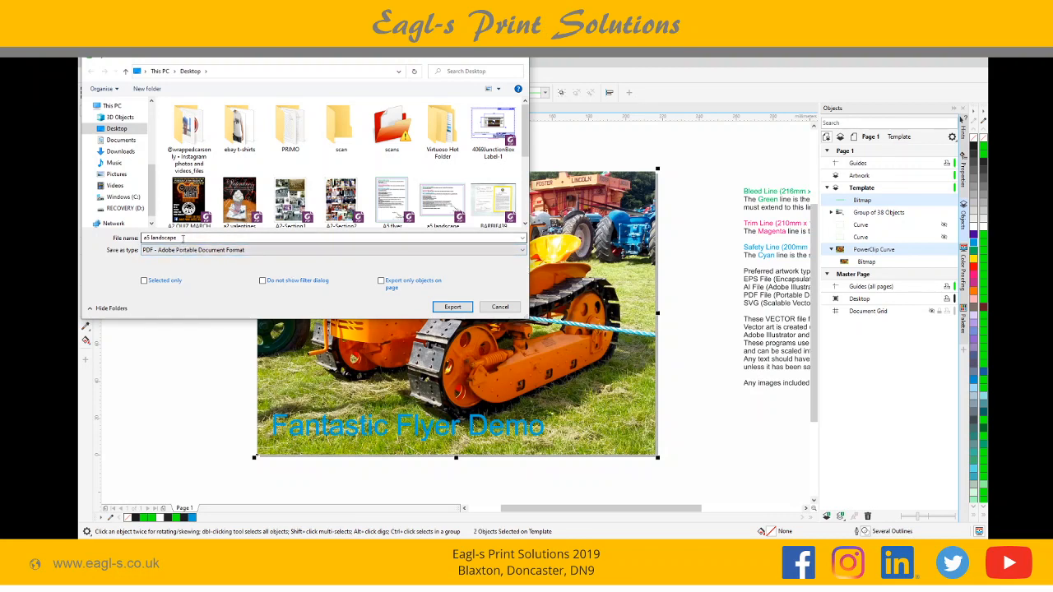
pyautogui.moveTo(183, 238); pyautogui.dragTo(146, 244)
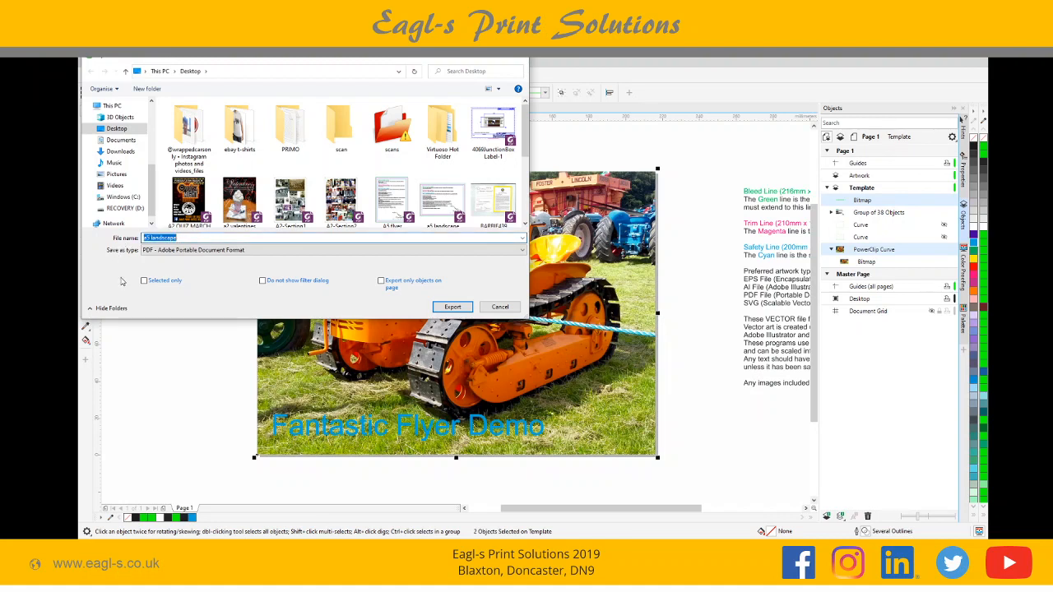
pyautogui.write('Fa')
pyautogui.write('ntastic Flyer')
pyautogui.click(452, 307)
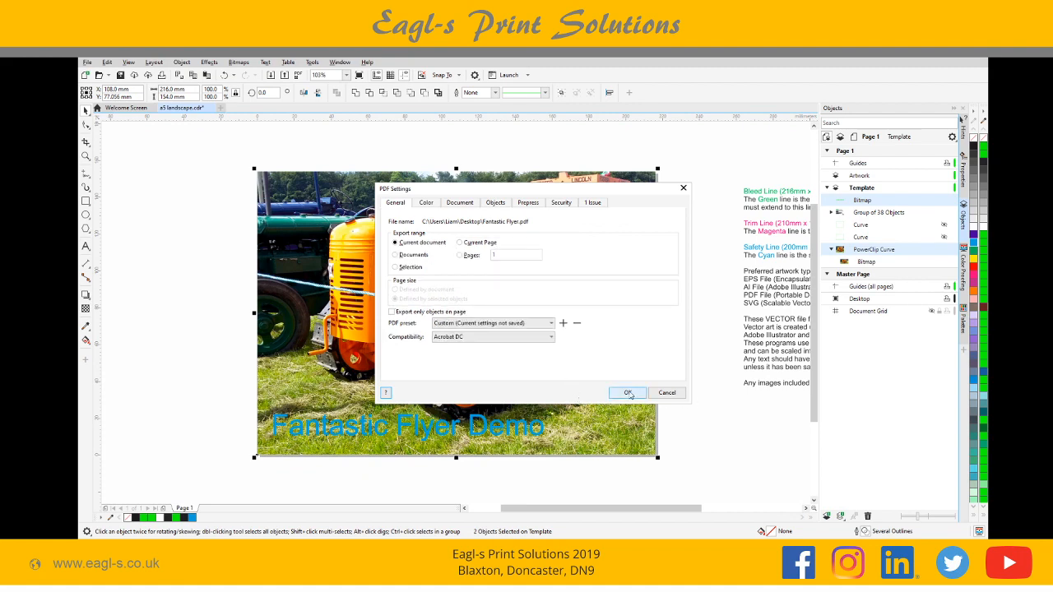
pyautogui.click(628, 393)
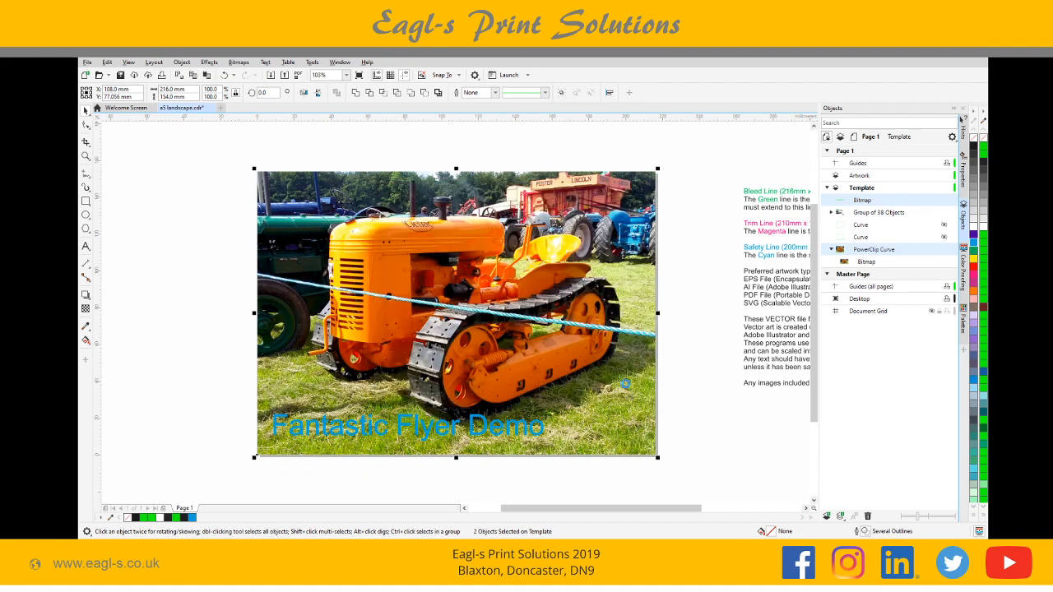